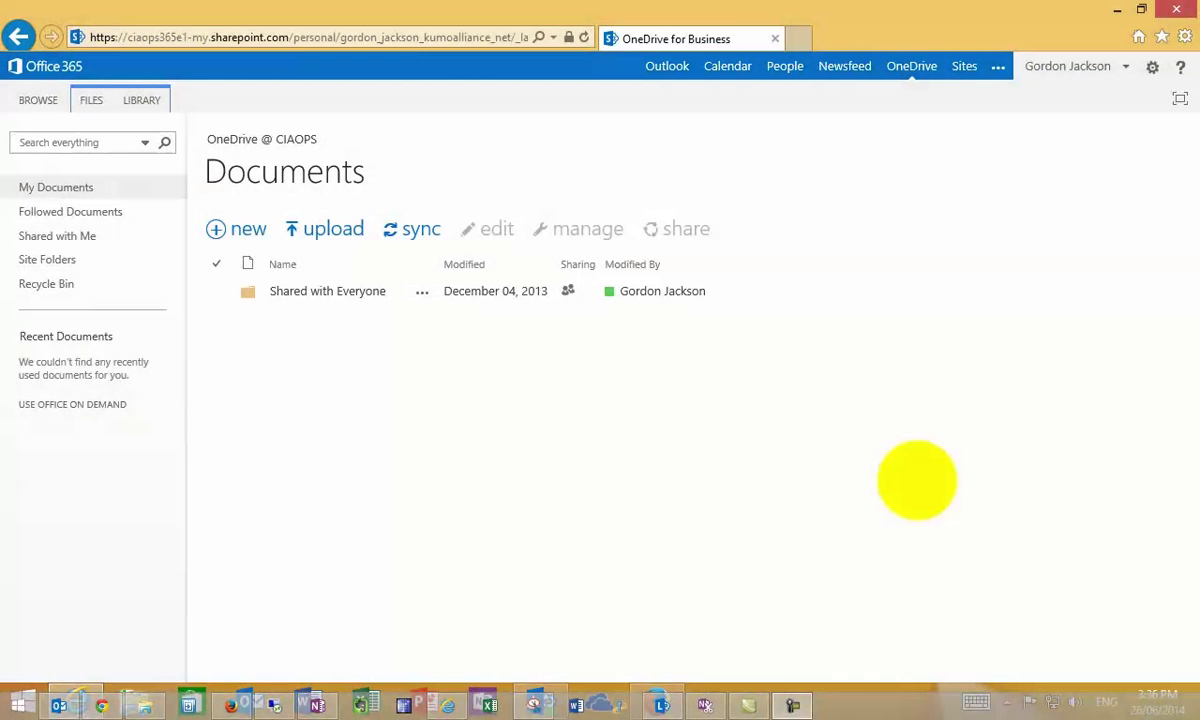
# Step: Start a new Word document from OneDrive and type 'Happy Birthday' in it
pyautogui.click(916, 481)
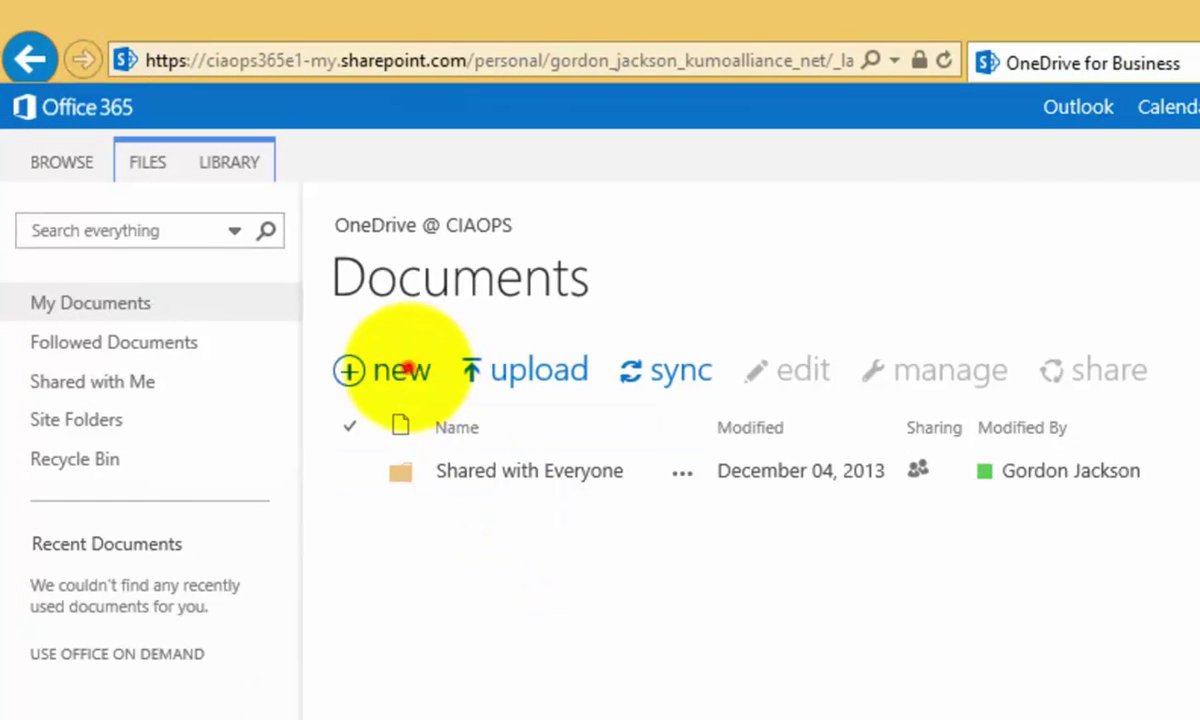
pyautogui.click(400, 368)
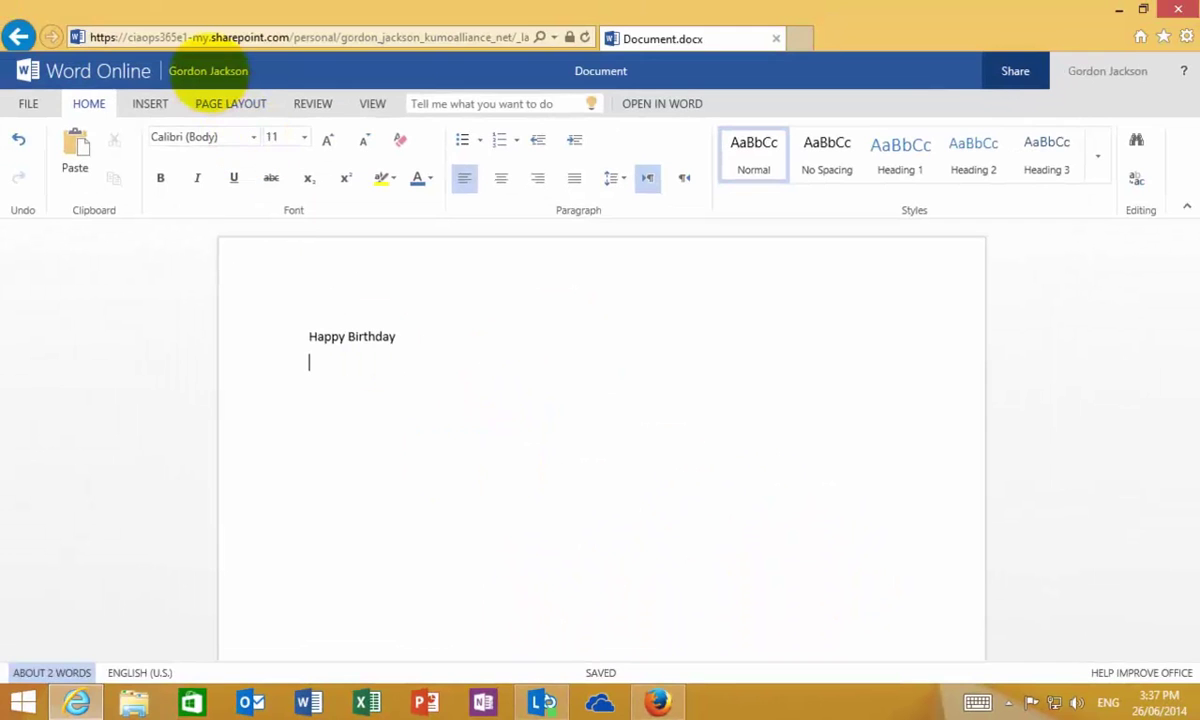
# Step: Return to the OneDrive library and select the new 'Document' file
pyautogui.click(207, 72)
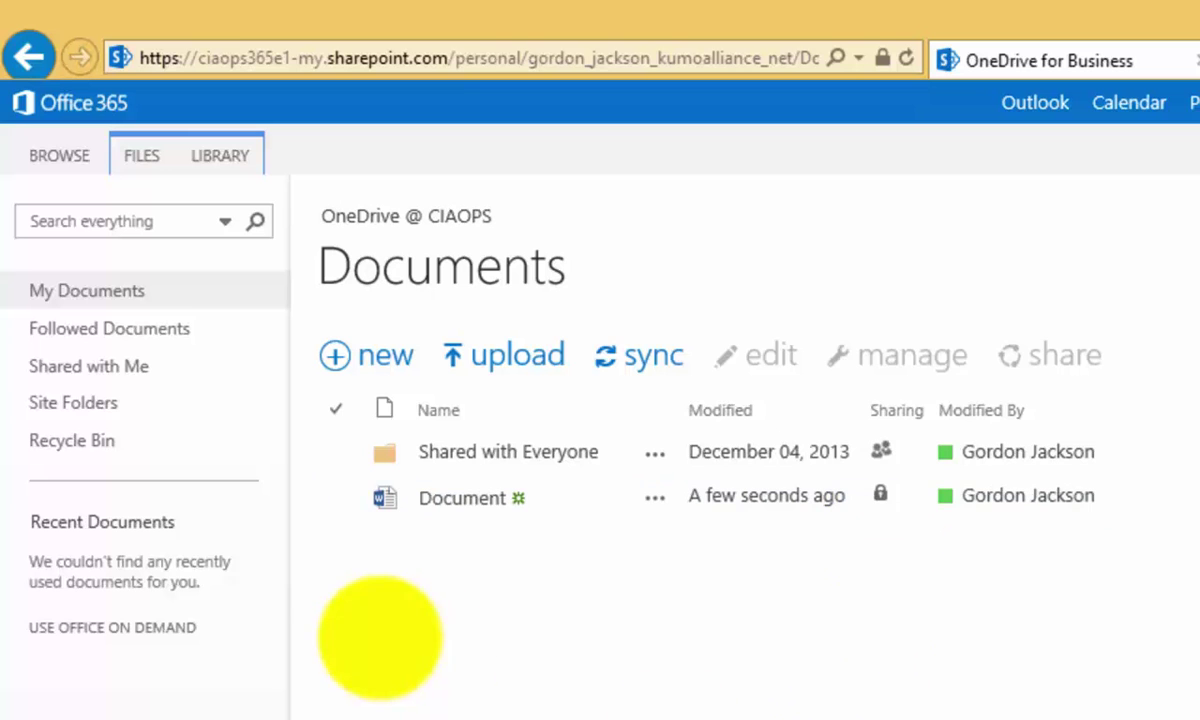
pyautogui.click(336, 495)
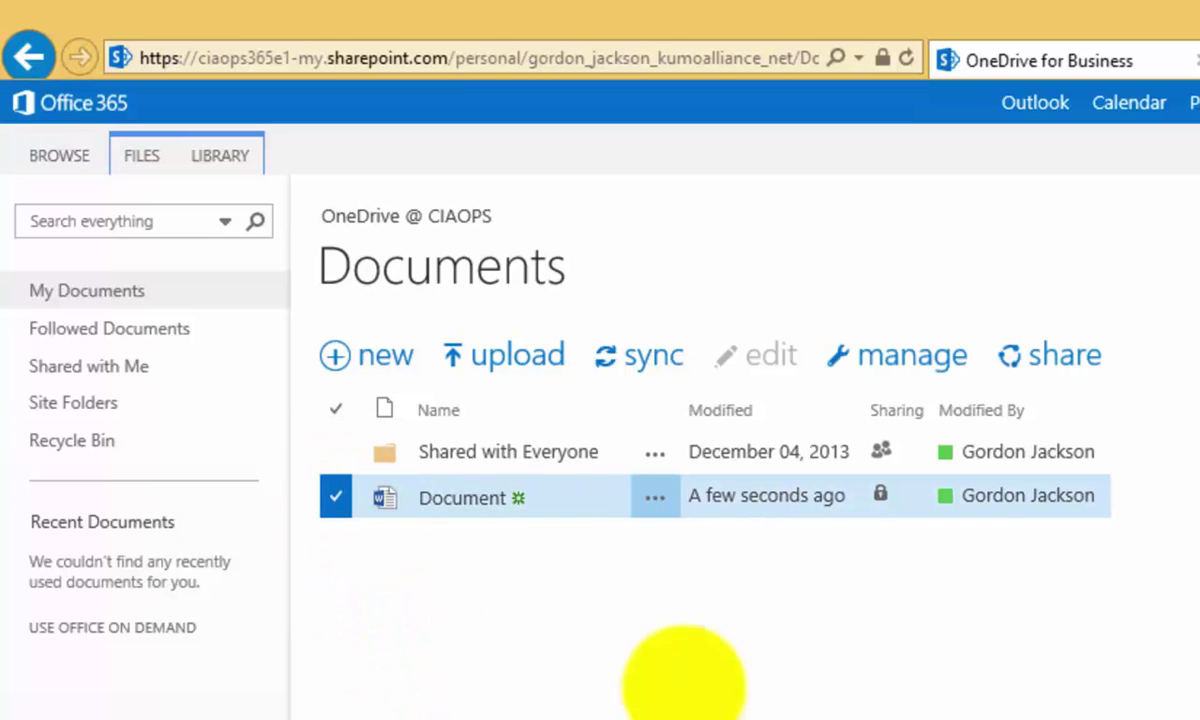
# Step: Share Document with the suggested external contact 'director_' and add the message 'Here is the file'
pyautogui.click(1040, 358)
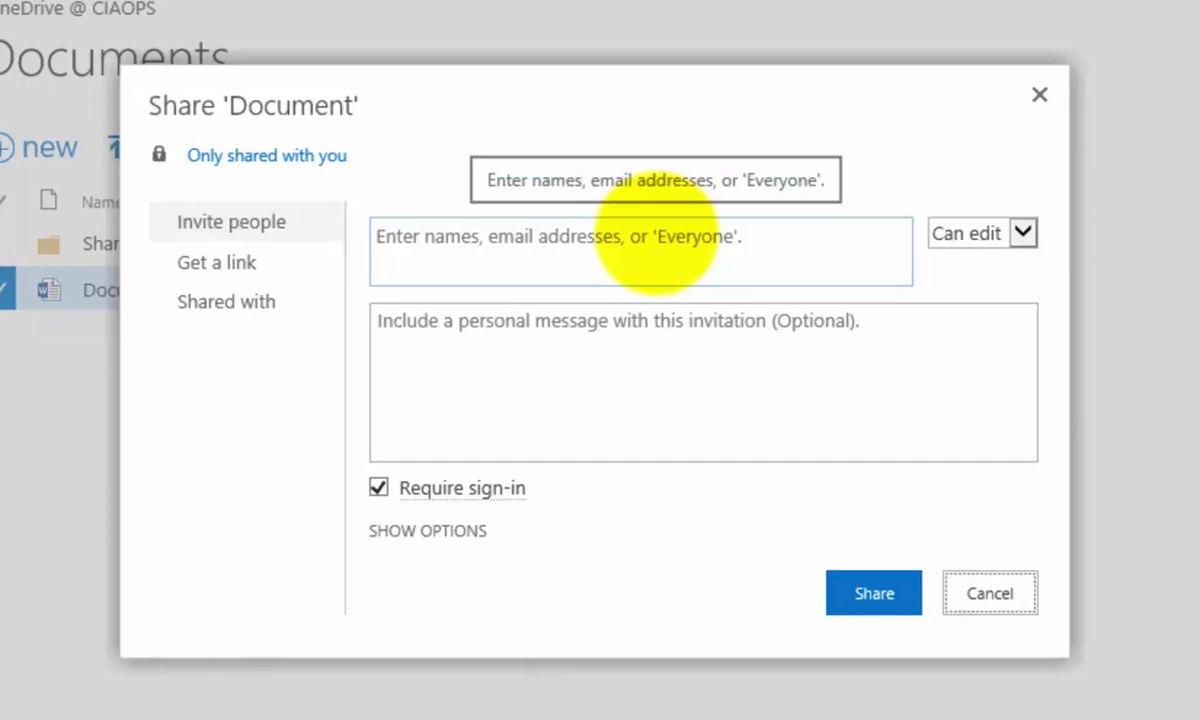
pyautogui.click(655, 233)
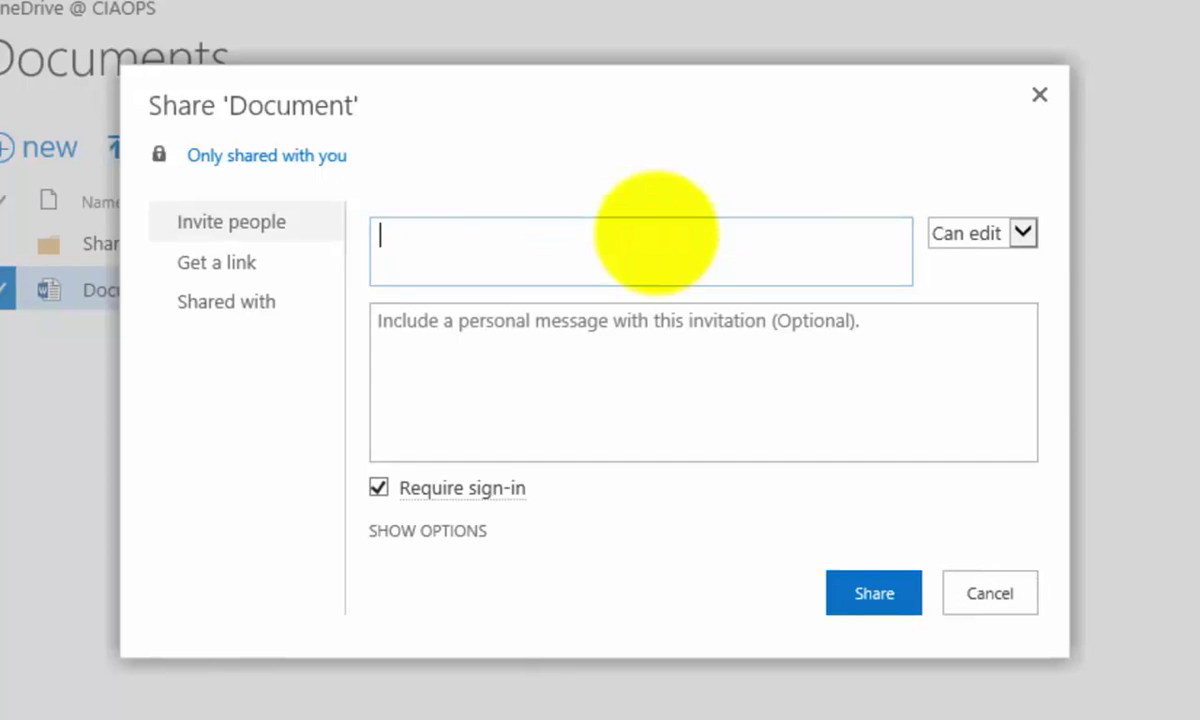
pyautogui.write('director')
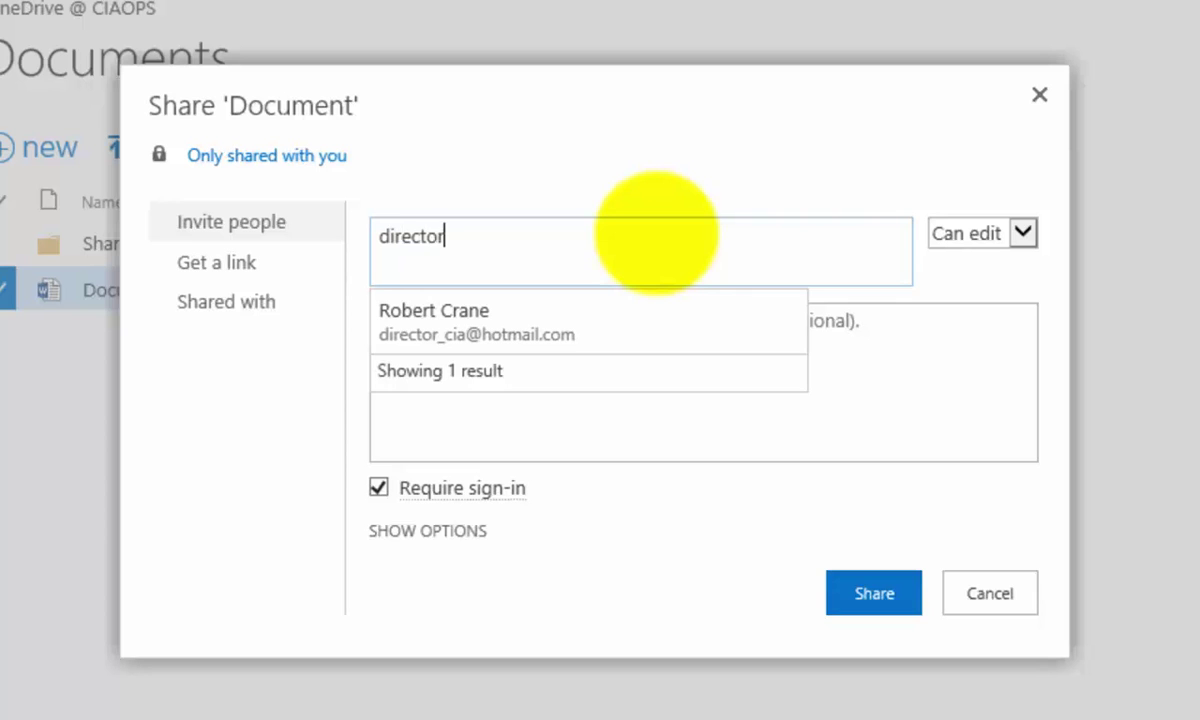
pyautogui.write('_')
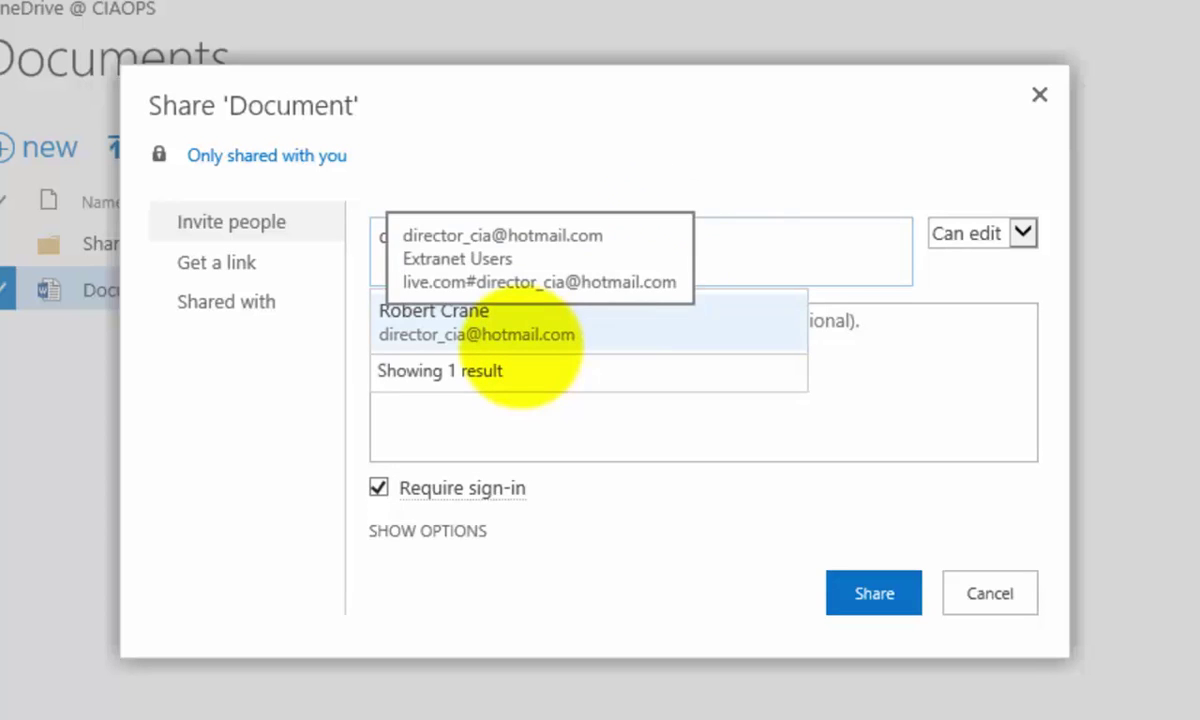
pyautogui.click(518, 338)
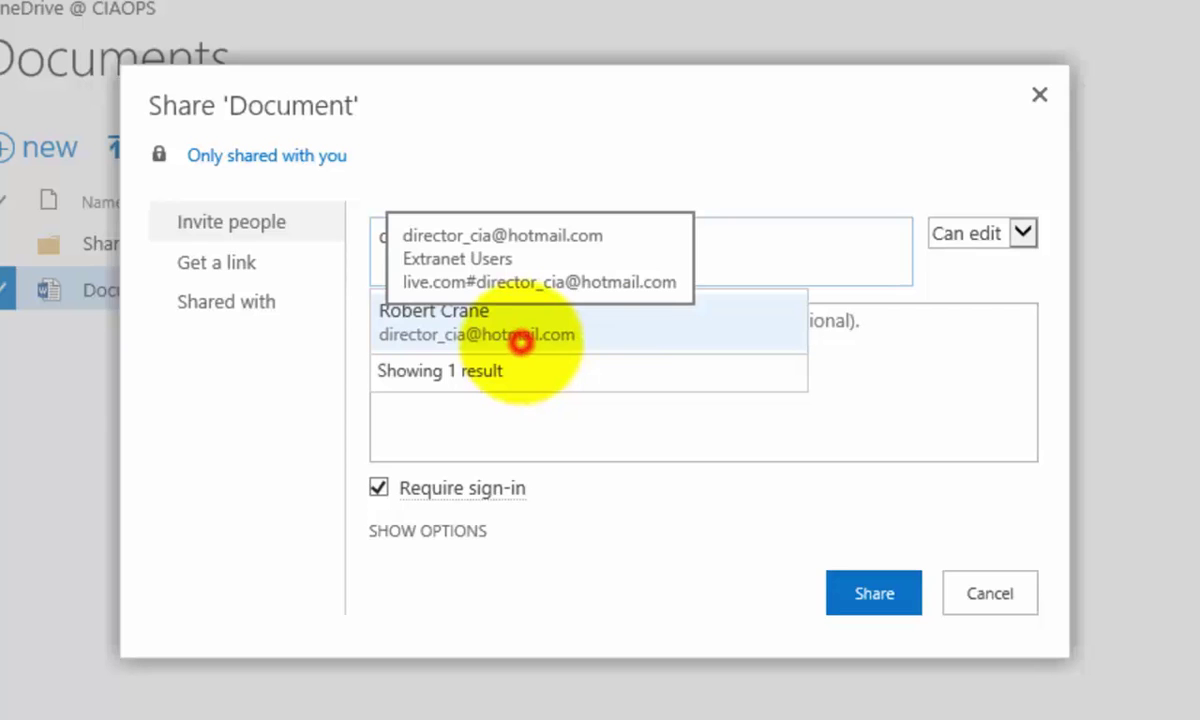
pyautogui.click(509, 322)
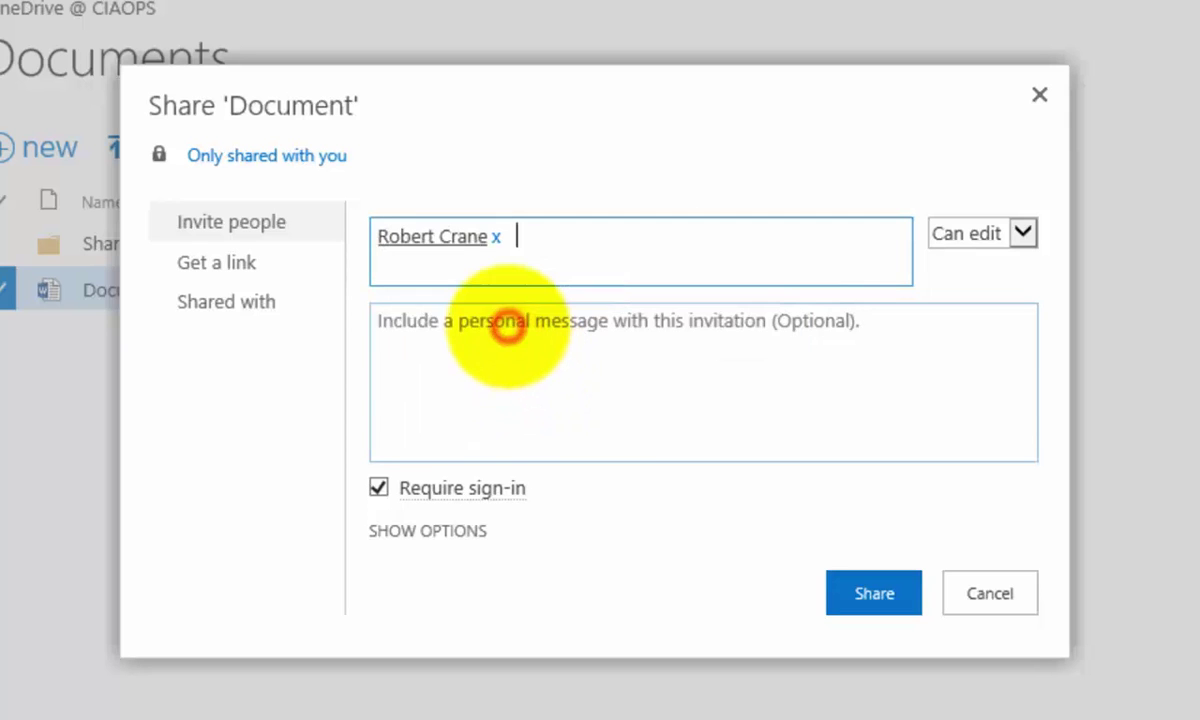
pyautogui.write('Here ')
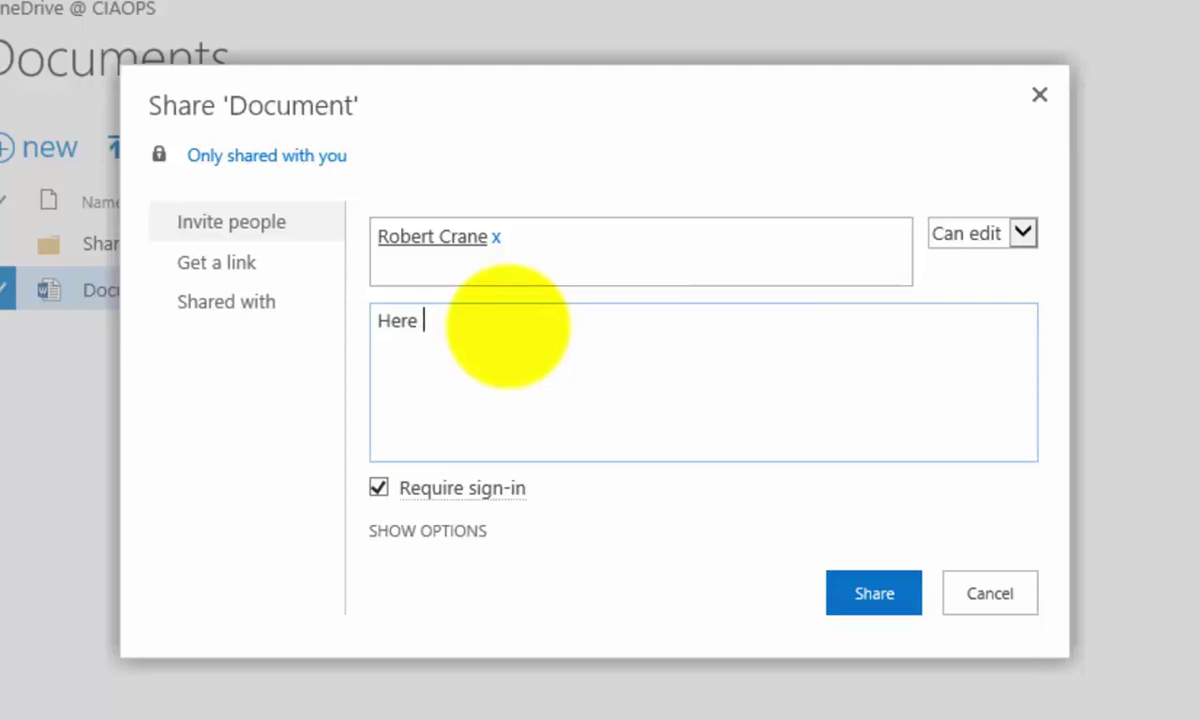
pyautogui.write('is the file')
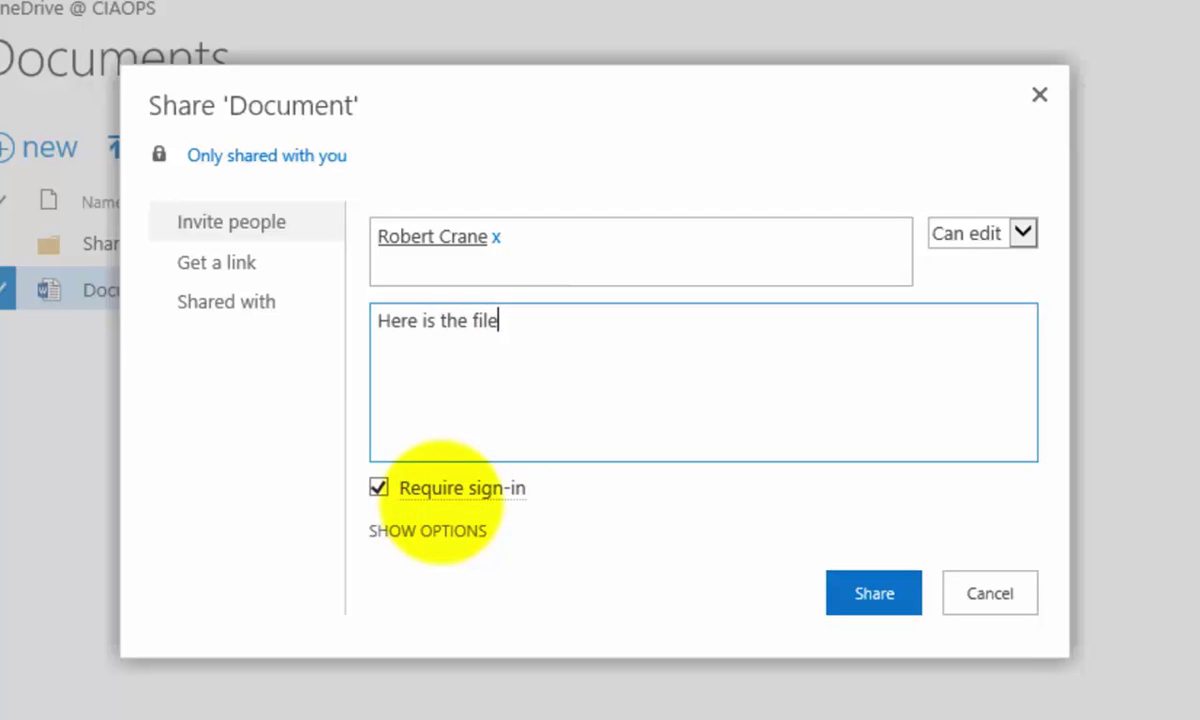
# Step: Keep the Can edit permission under Show Options and send the invitation
pyautogui.click(436, 530)
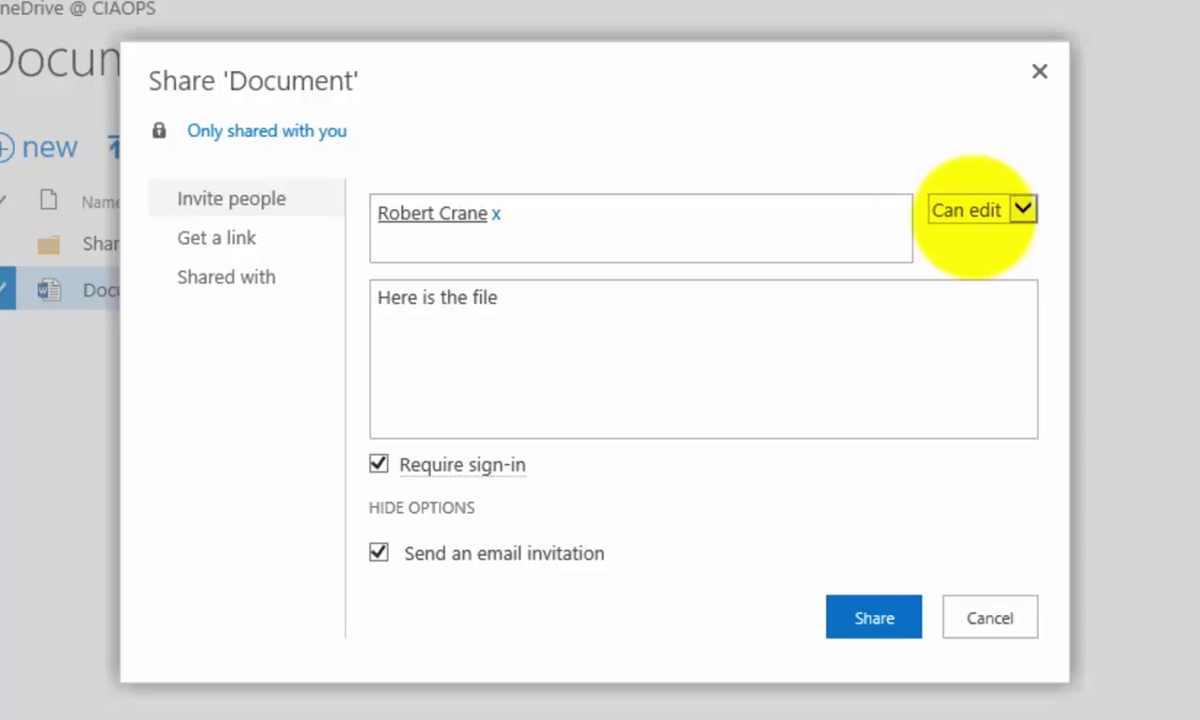
pyautogui.click(1023, 209)
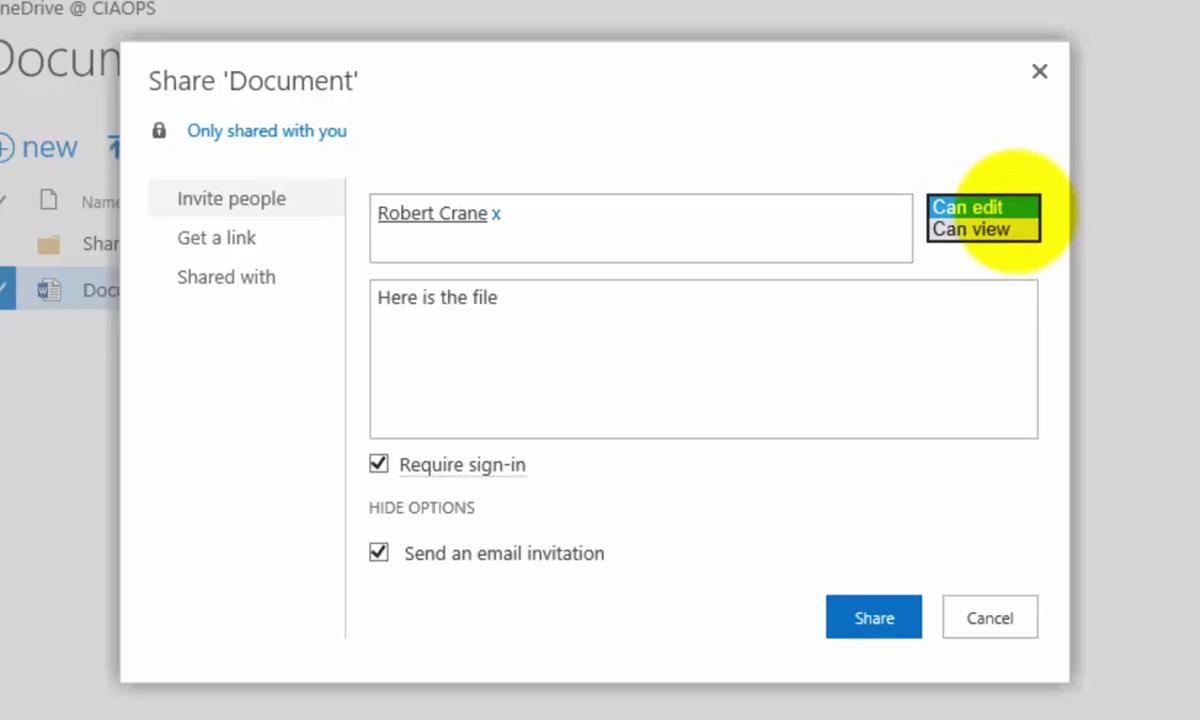
pyautogui.click(1015, 204)
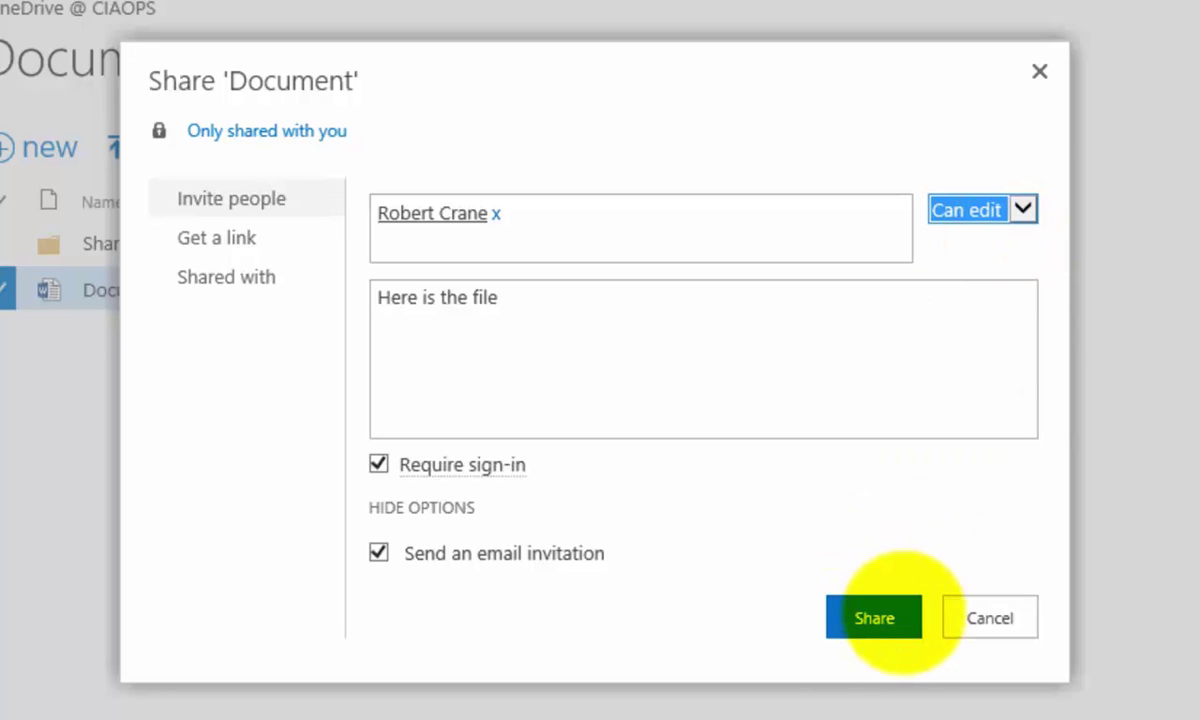
pyautogui.click(875, 615)
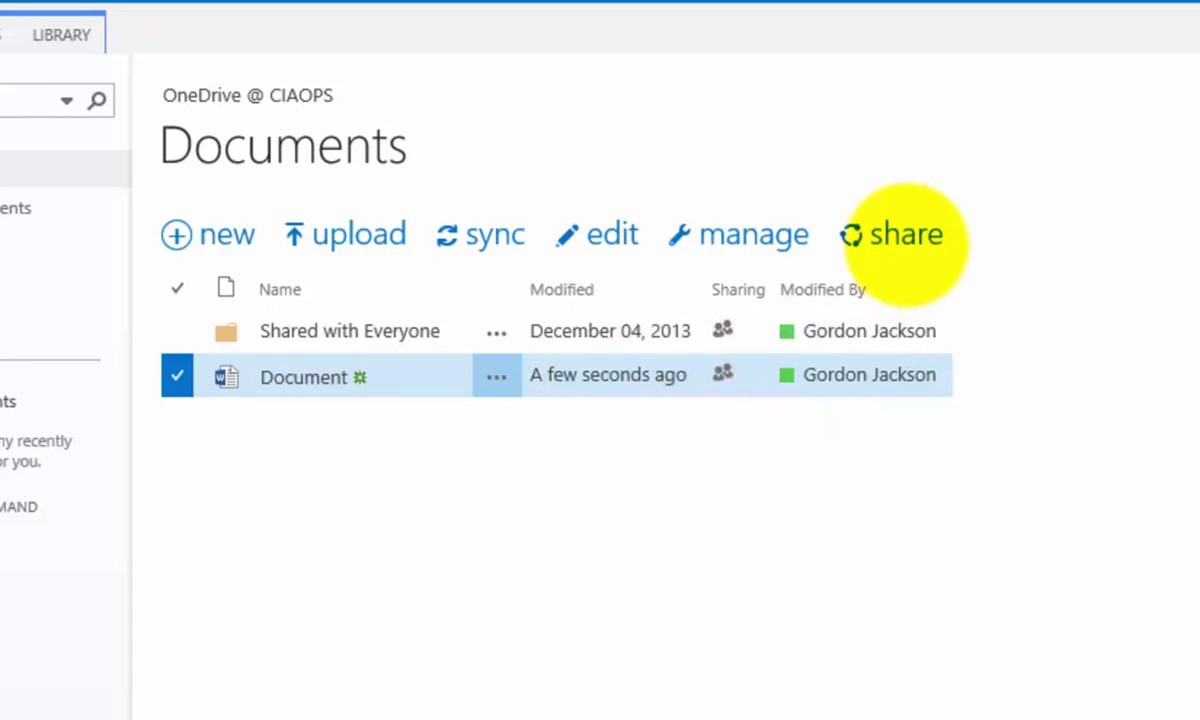
# Step: Confirm in Shared with that the external contact has edit access, then close the dialog
pyautogui.click(903, 238)
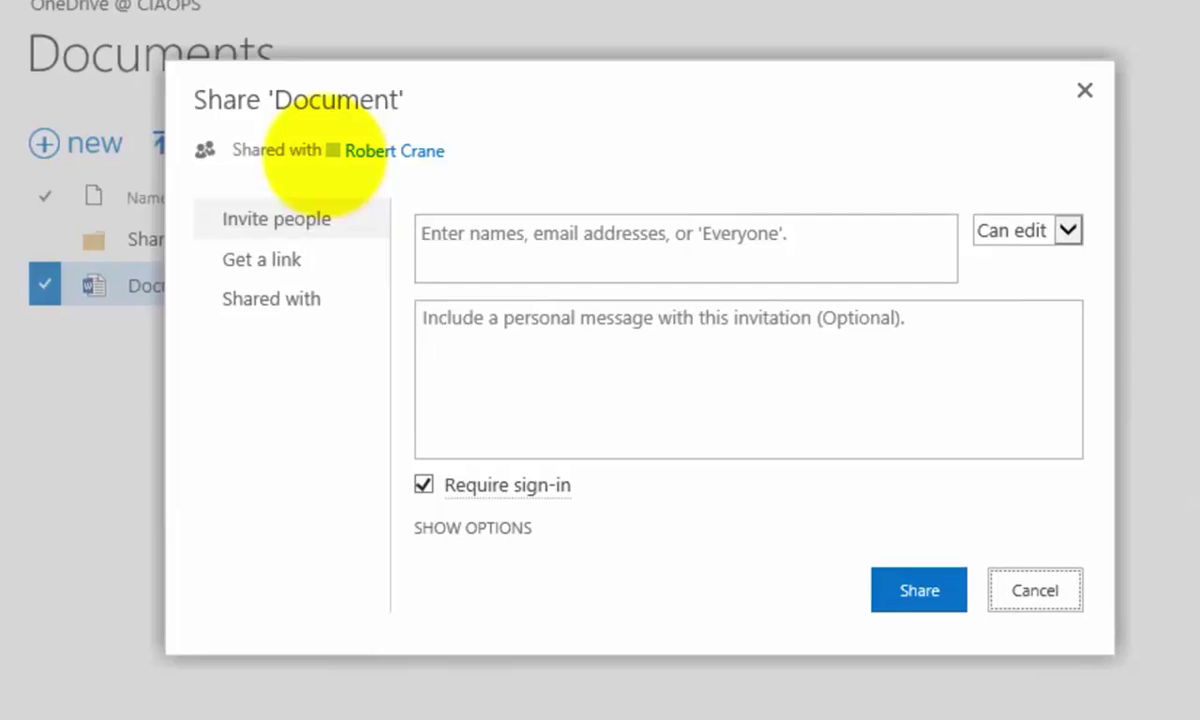
pyautogui.click(395, 150)
pyautogui.click(290, 302)
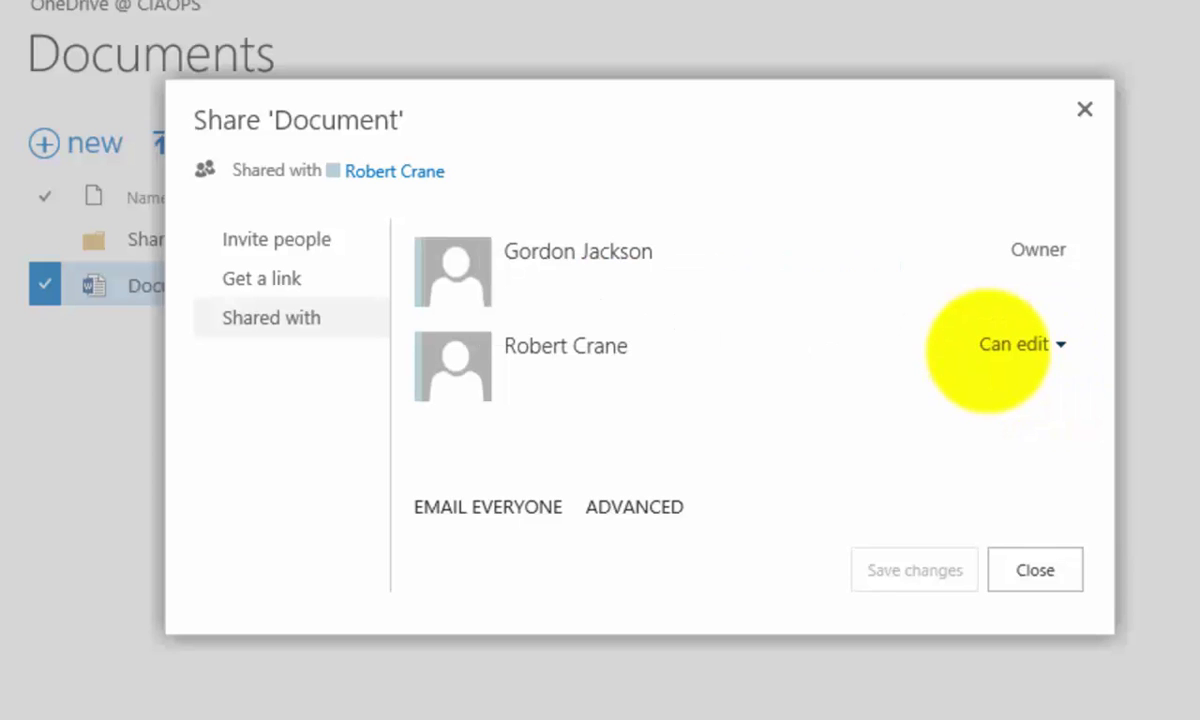
pyautogui.click(1063, 569)
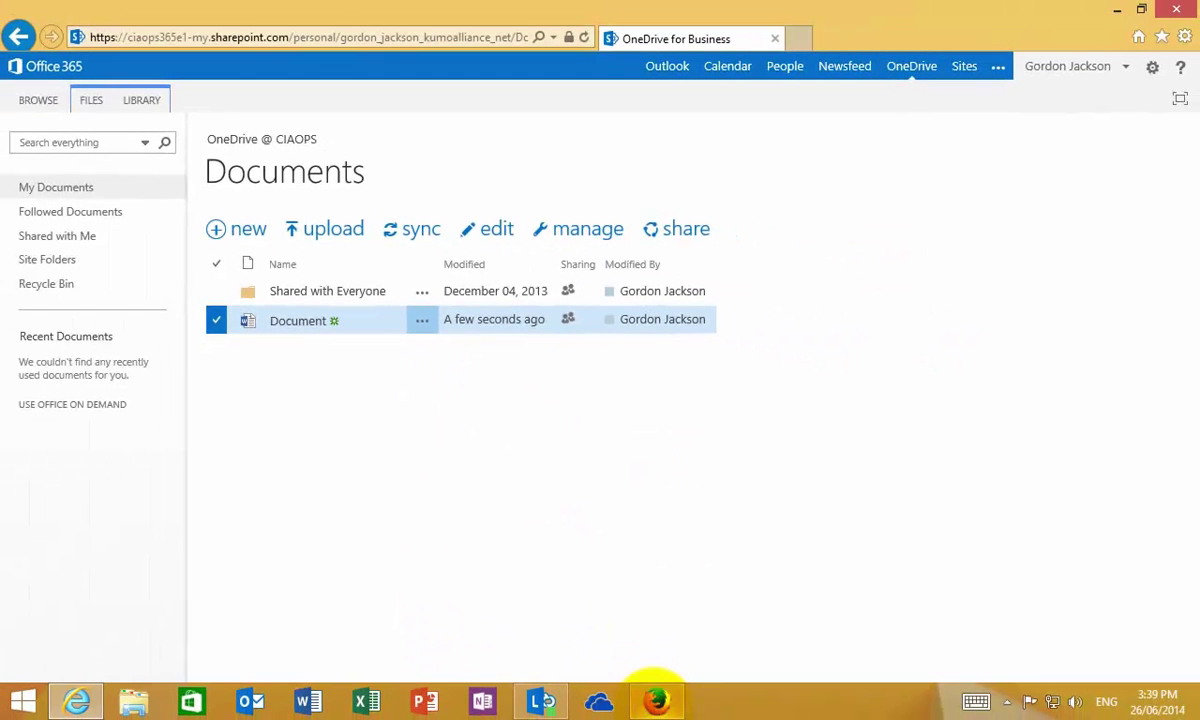
# Step: Open the sharing email in Outlook.com and follow its Document.docx link, unblocking the content
pyautogui.click(657, 698)
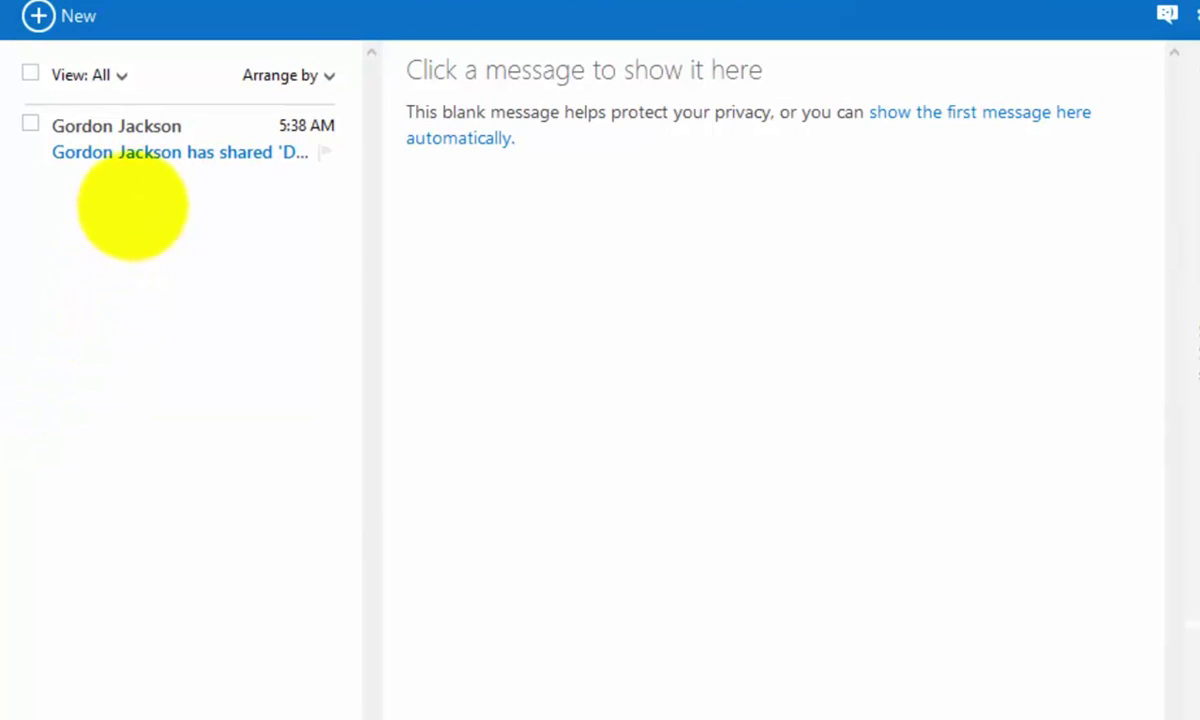
pyautogui.click(198, 126)
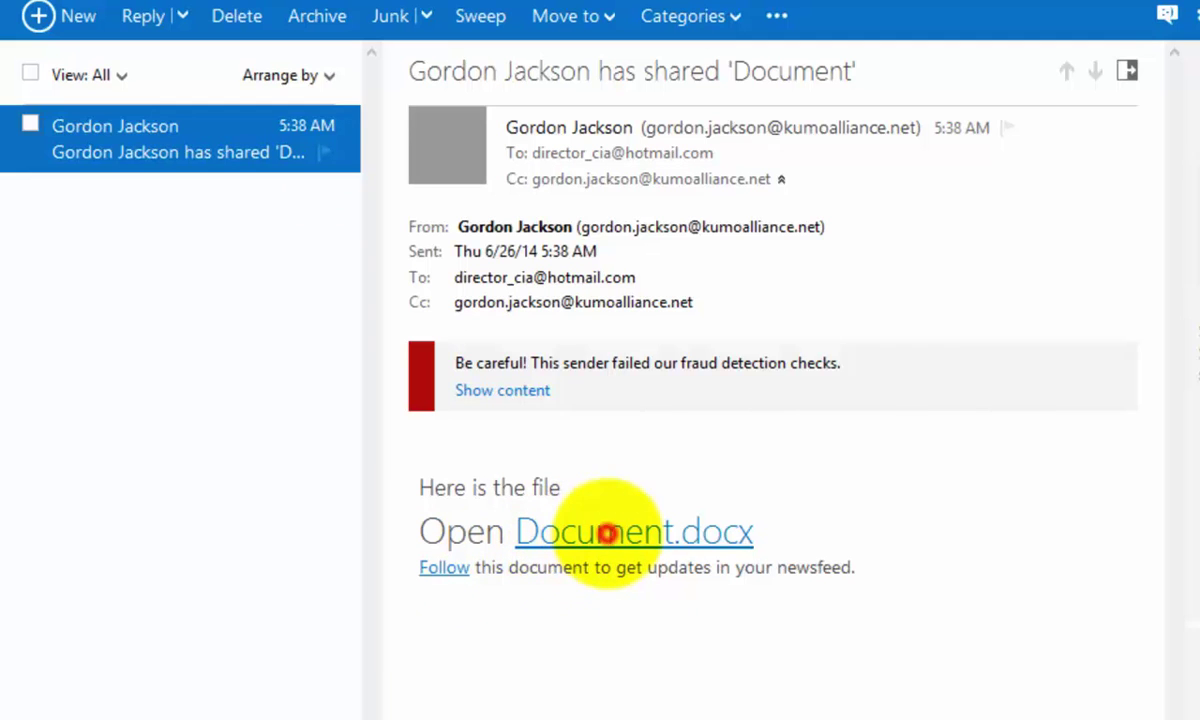
pyautogui.click(607, 534)
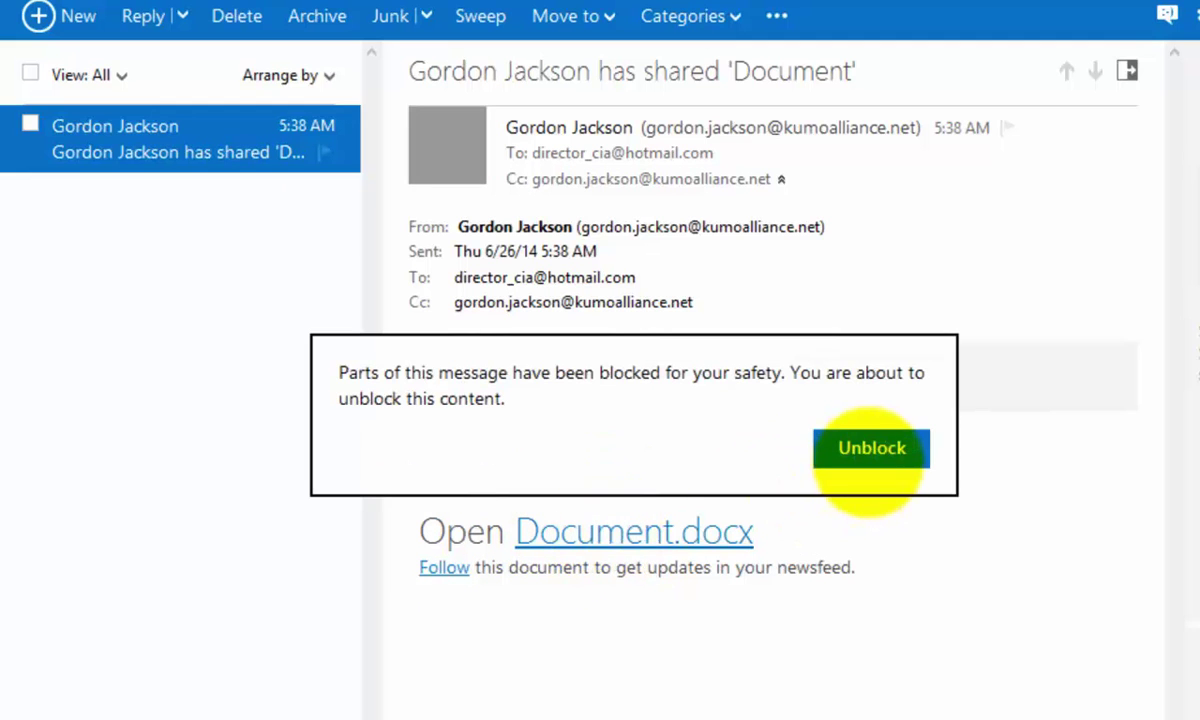
pyautogui.click(830, 455)
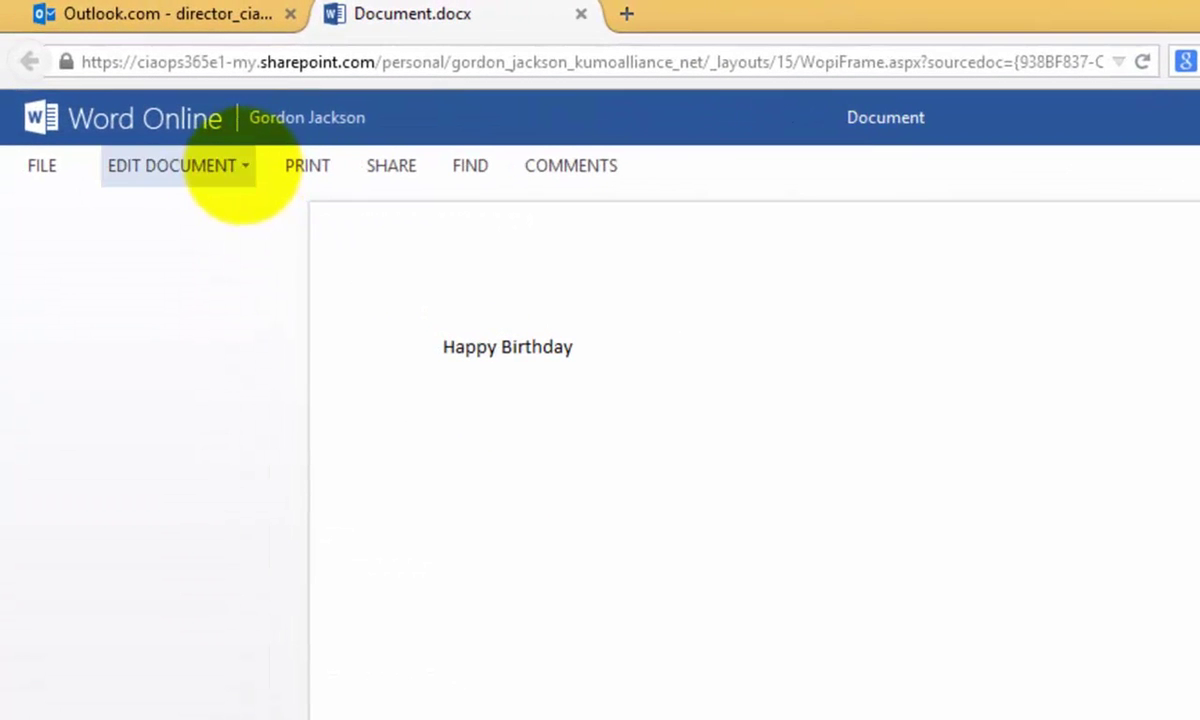
# Step: Edit Document in the browser and add a 'Thanks' line below 'Happy Birthday'
pyautogui.click(221, 151)
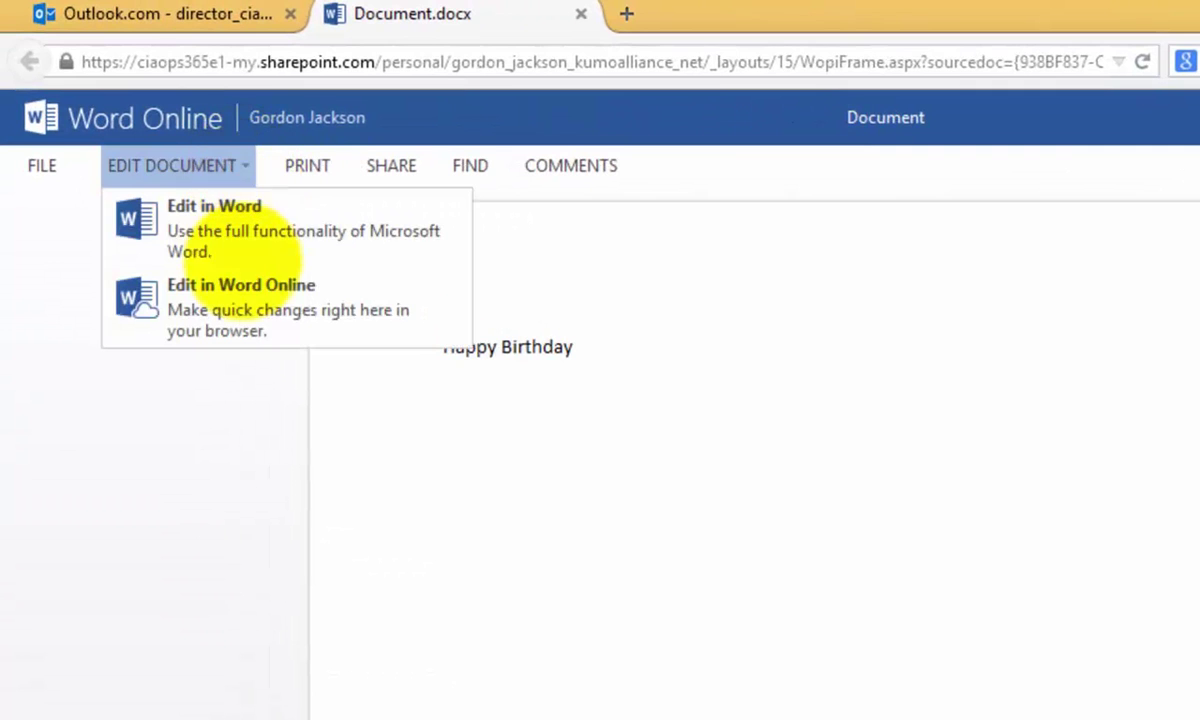
pyautogui.click(235, 280)
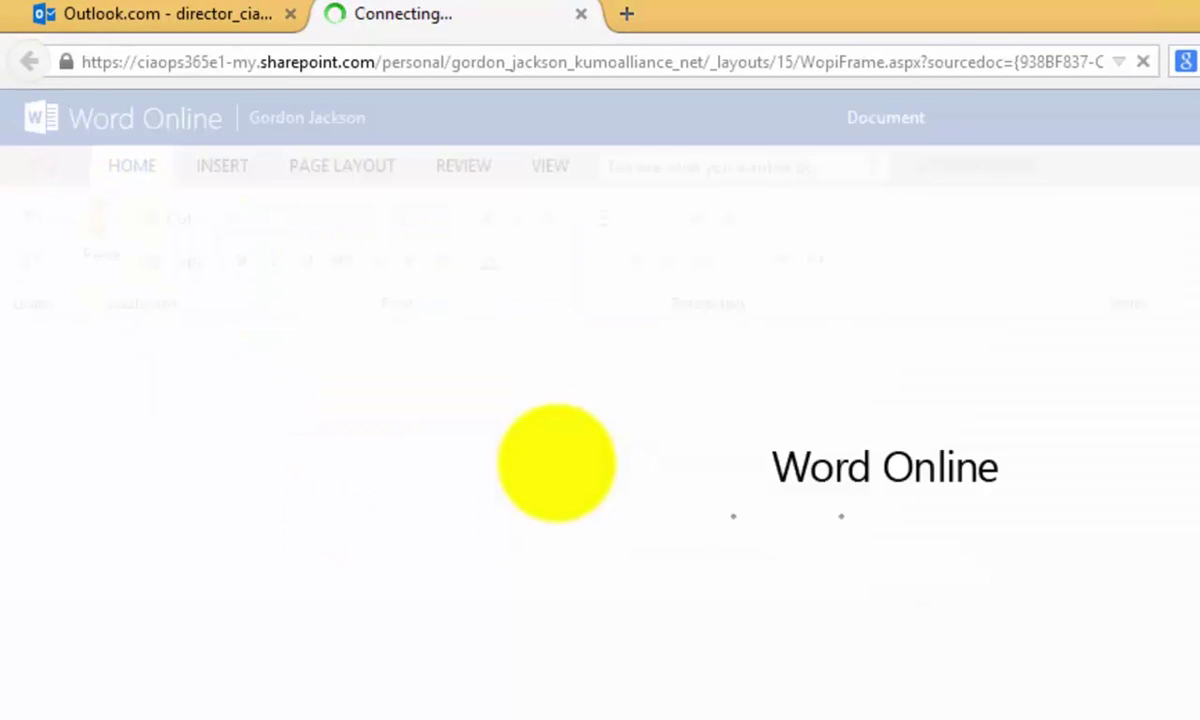
pyautogui.write('Happy Birthday')
pyautogui.click(613, 487)
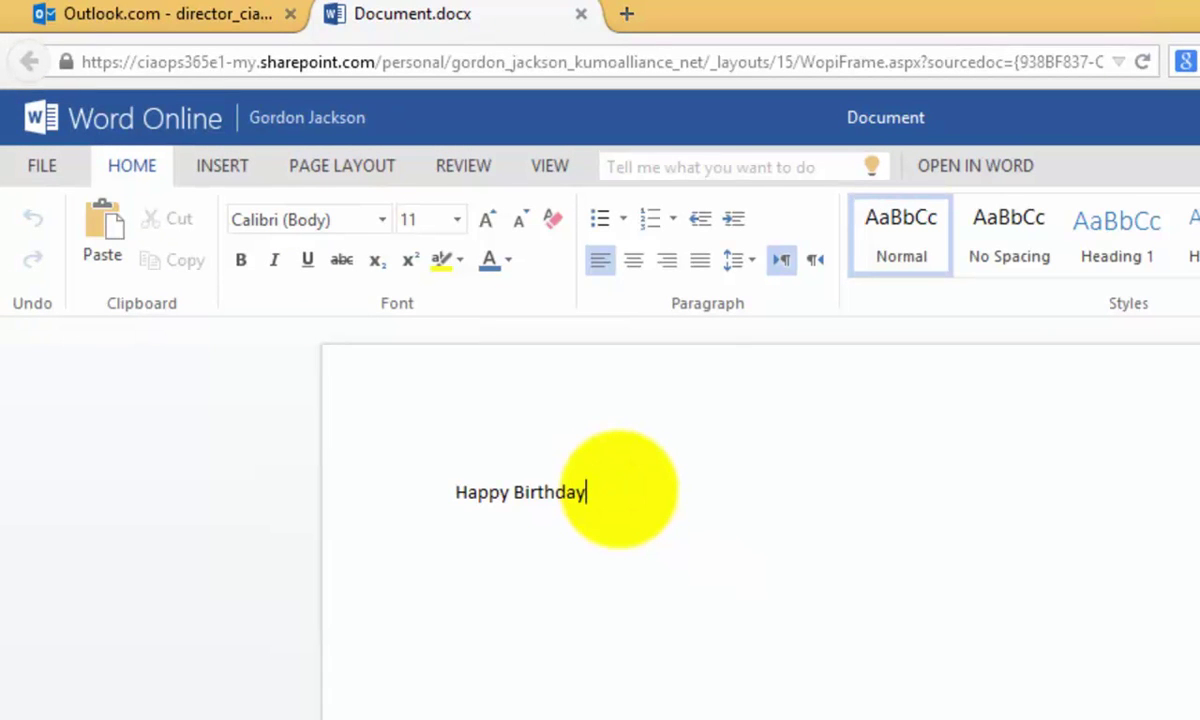
pyautogui.press('Return')
pyautogui.press('Return')
pyautogui.write('Than')
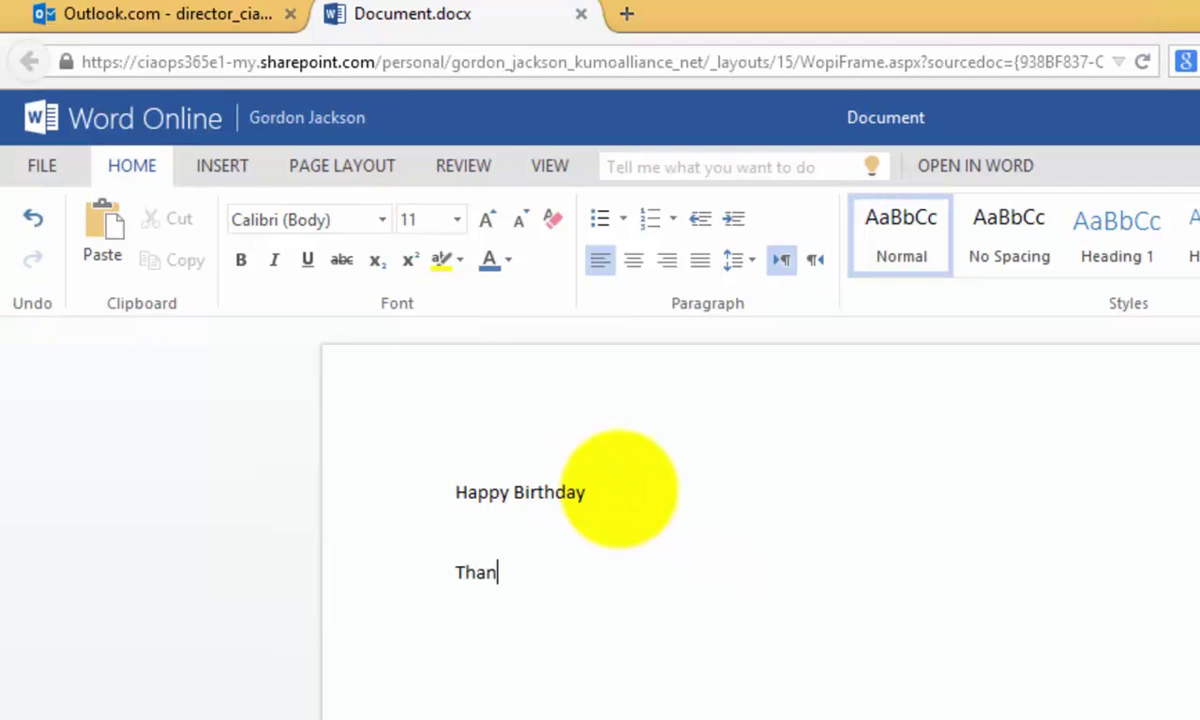
pyautogui.write('ks')
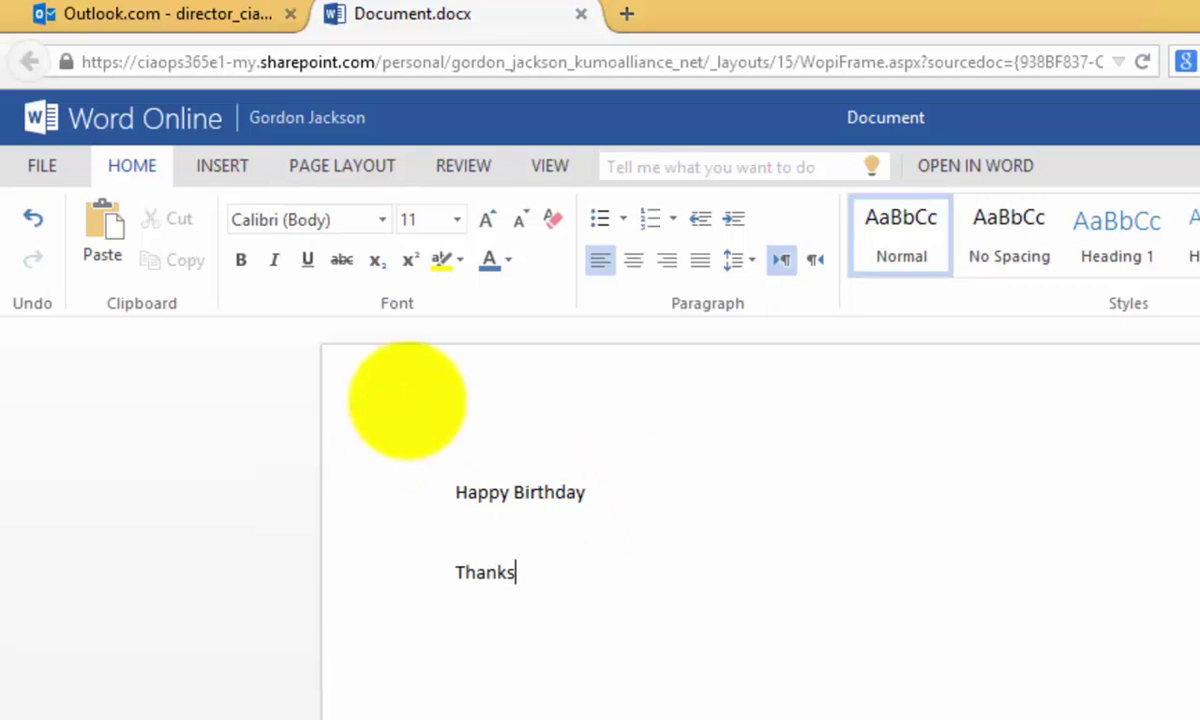
# Step: Return to the OneDrive library, glance at the Outlook tab, then switch back to OneDrive
pyautogui.click(320, 118)
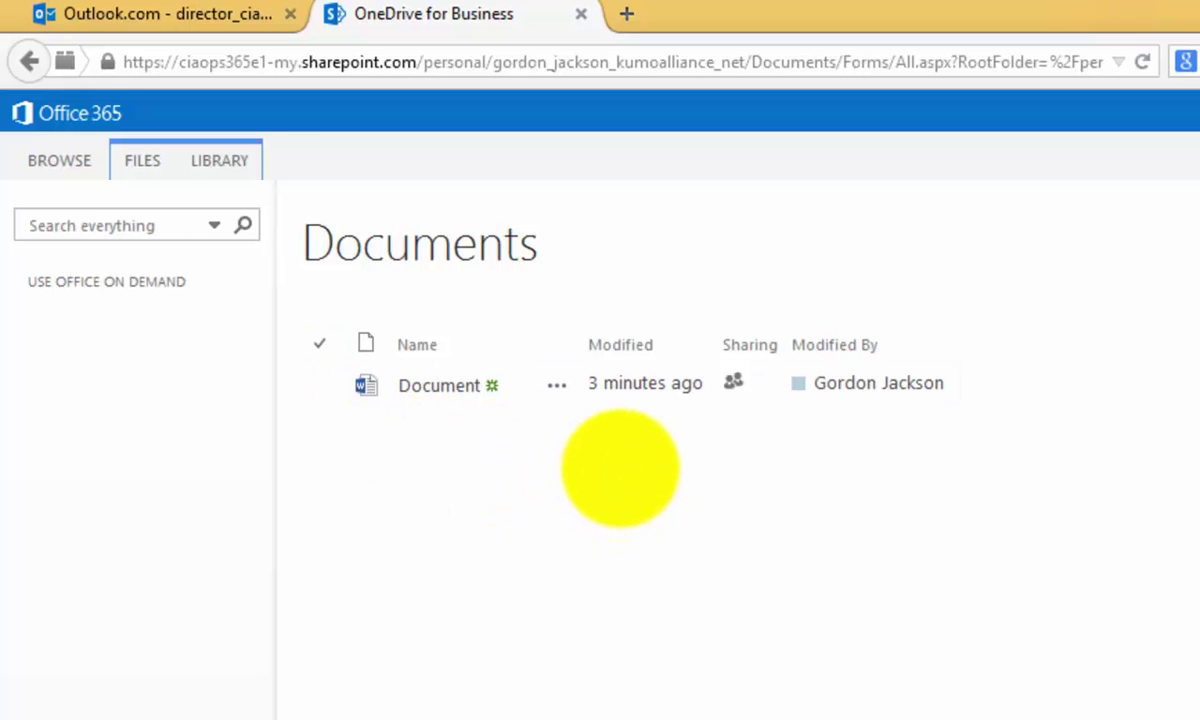
pyautogui.click(155, 14)
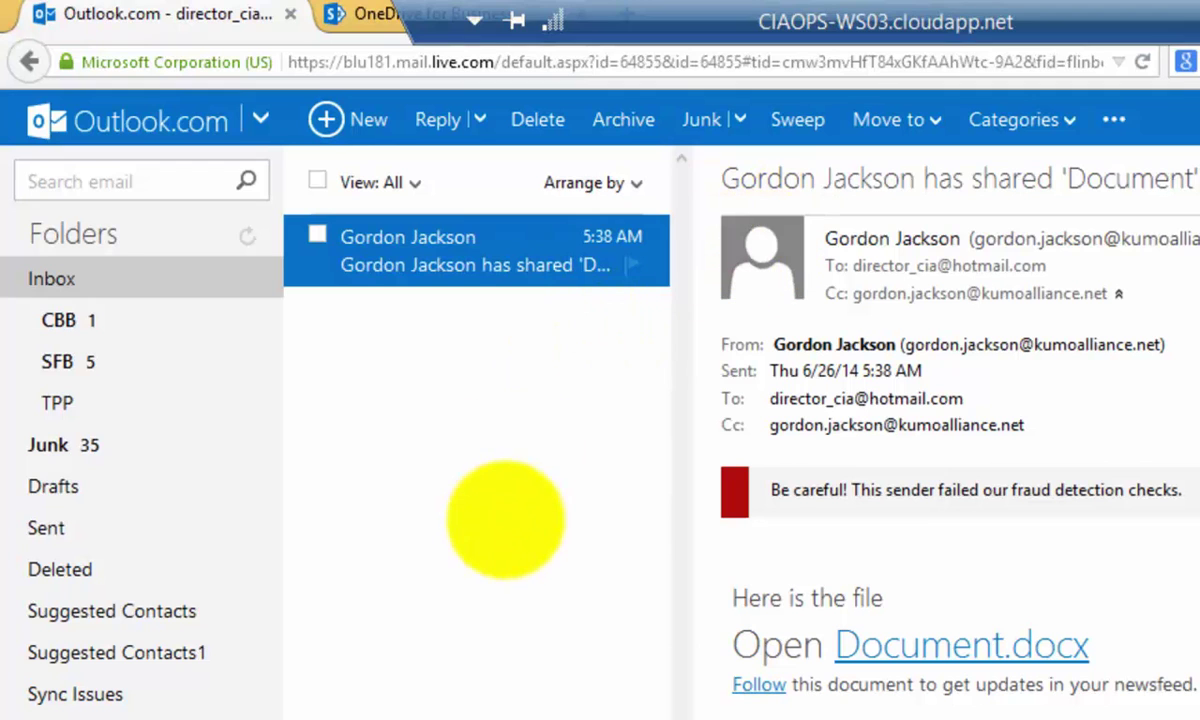
pyautogui.click(505, 519)
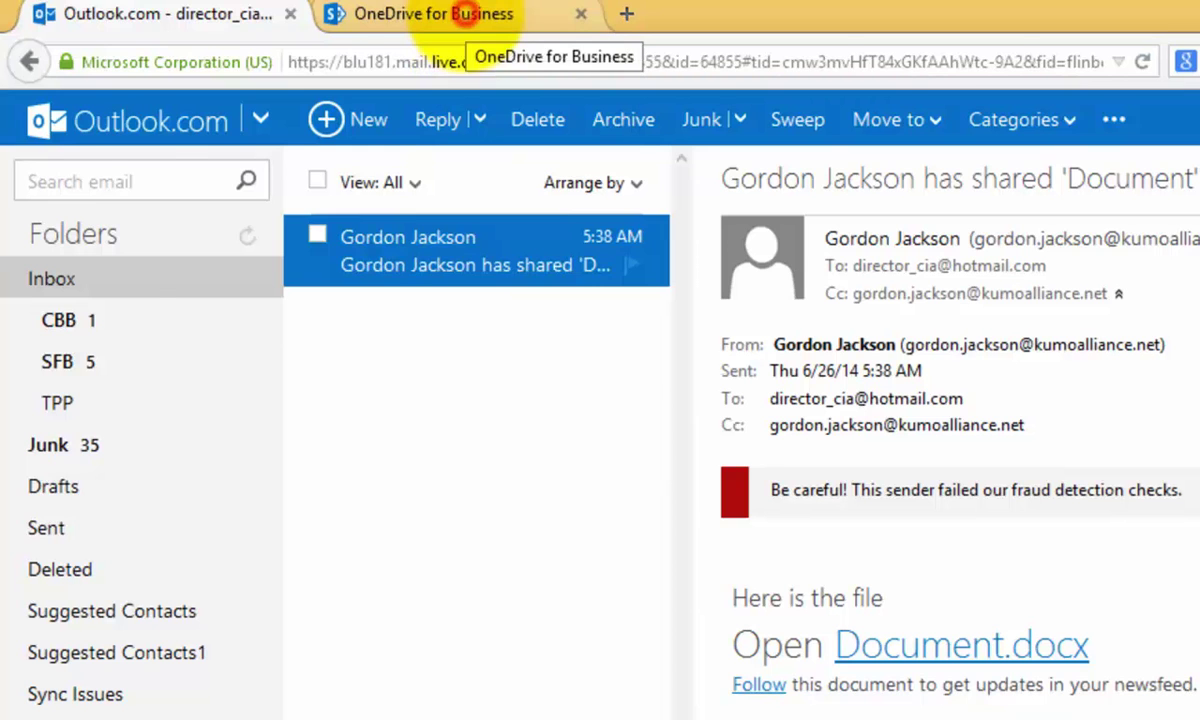
pyautogui.click(440, 16)
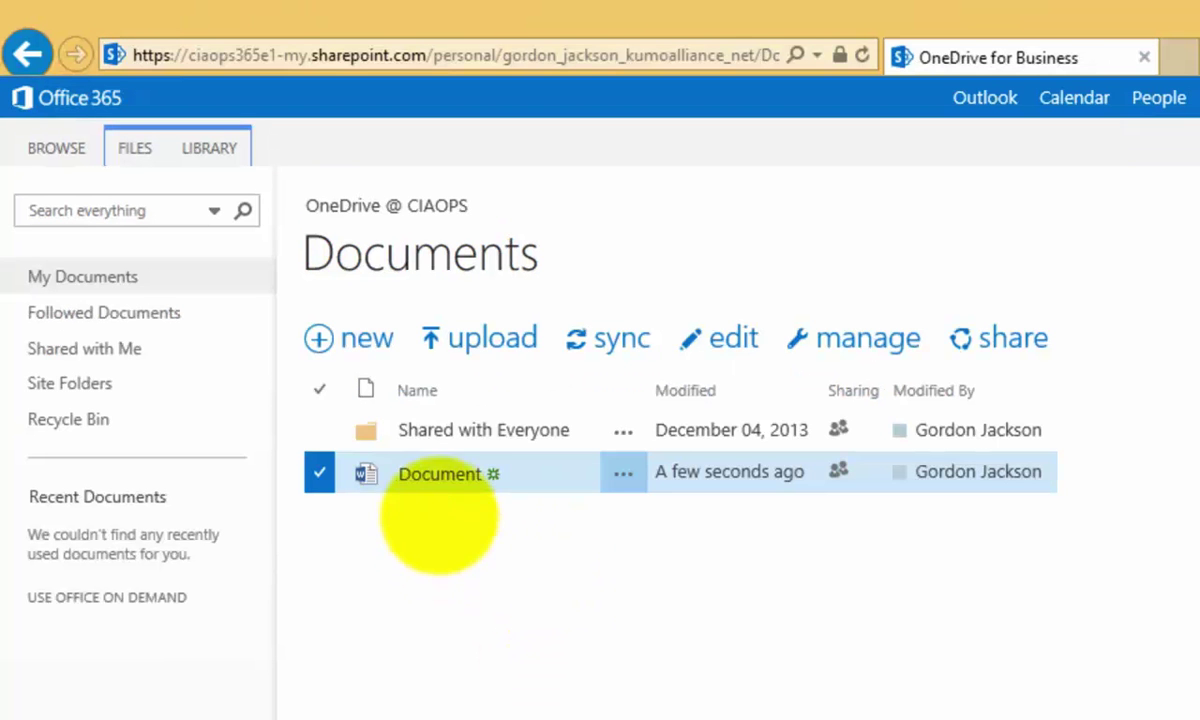
pyautogui.click(440, 474)
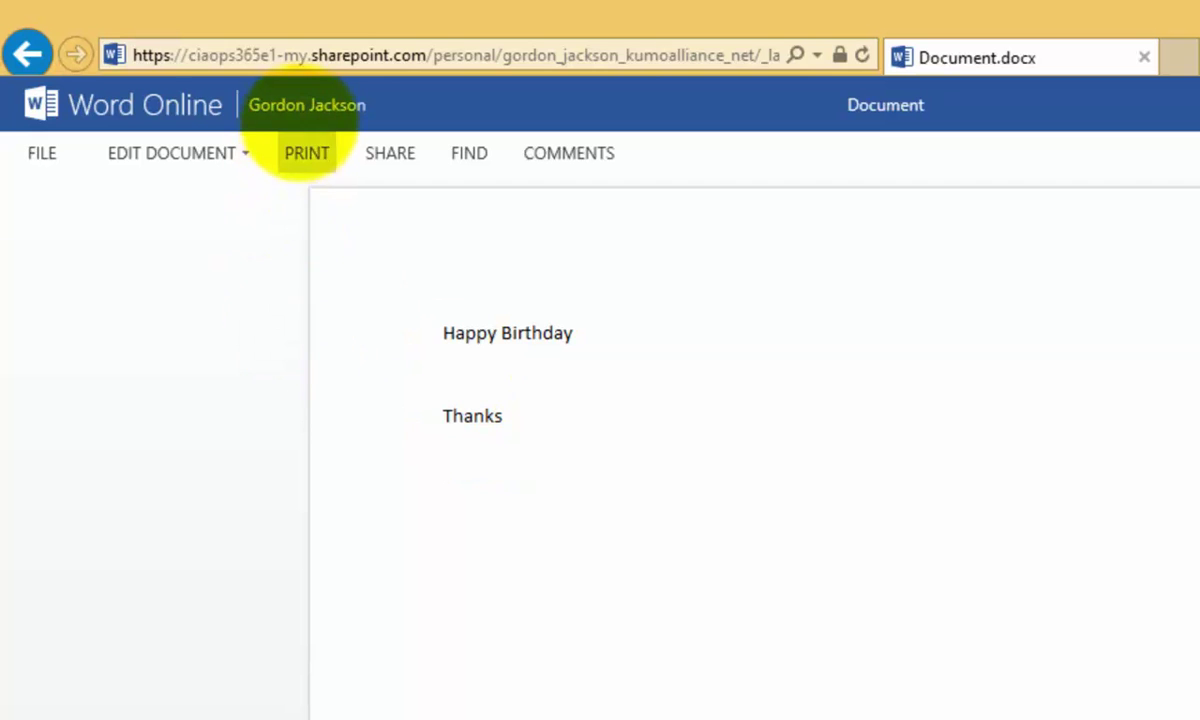
pyautogui.click(304, 104)
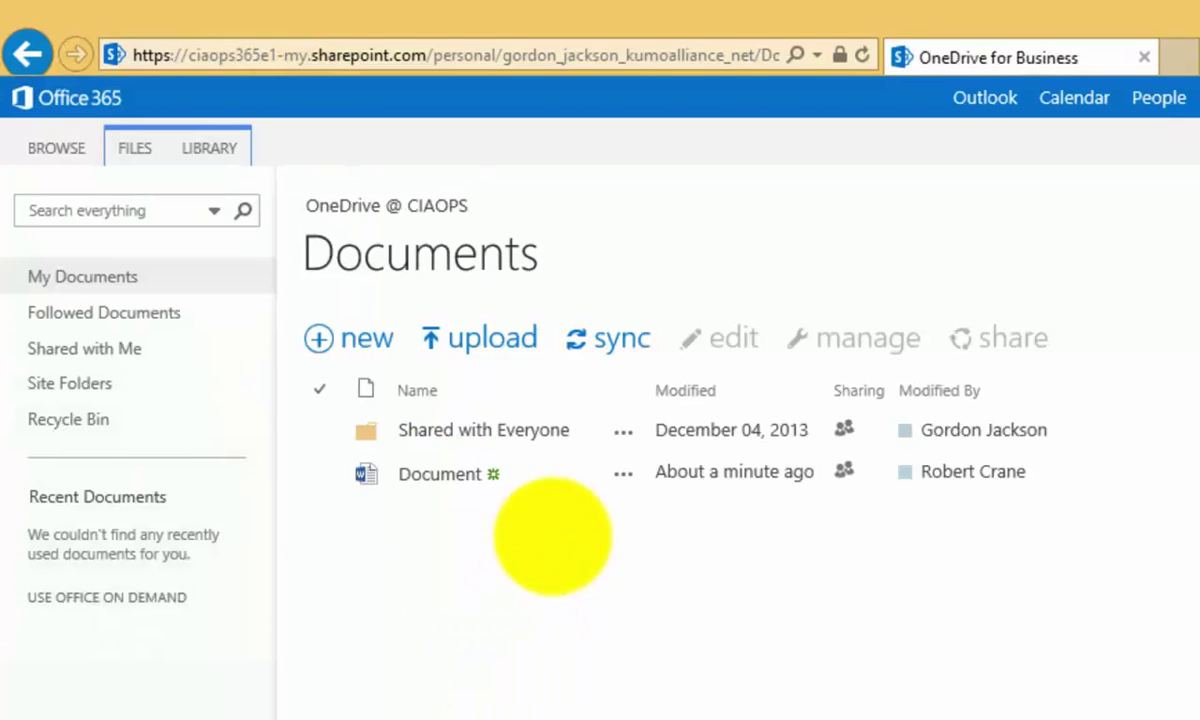
# Step: Set the collaborator's permission on Document to Can view and save the change
pyautogui.click(320, 472)
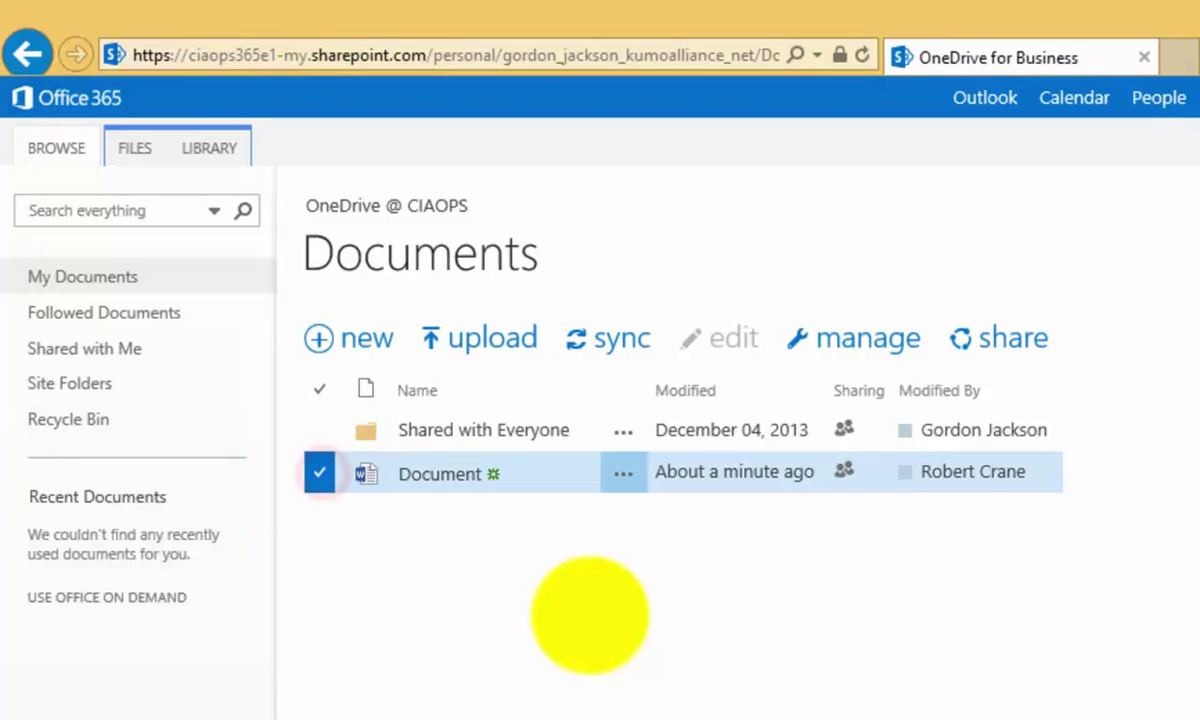
pyautogui.click(988, 339)
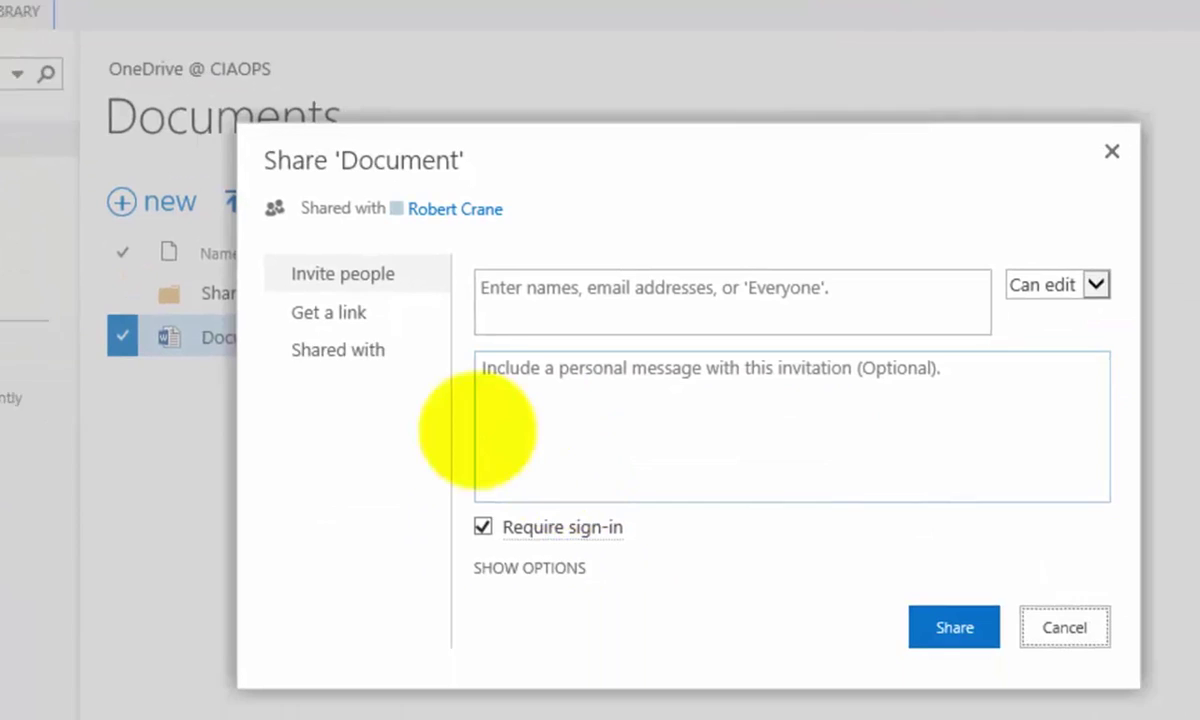
pyautogui.click(340, 350)
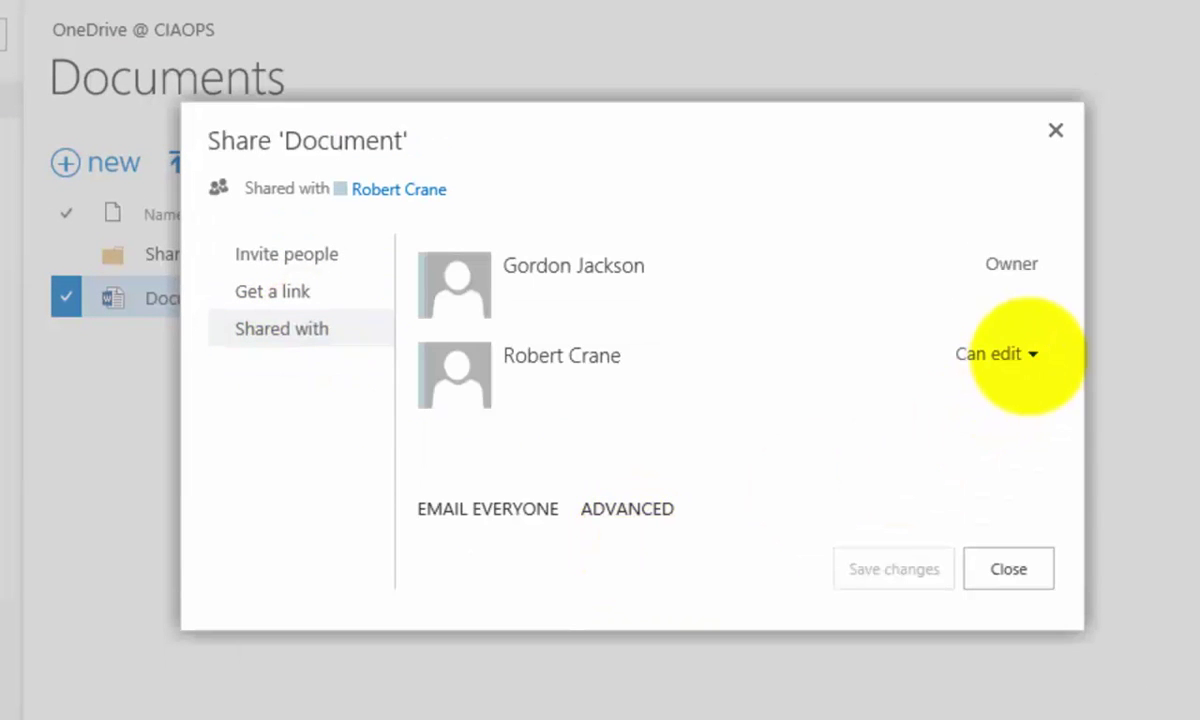
pyautogui.click(1030, 352)
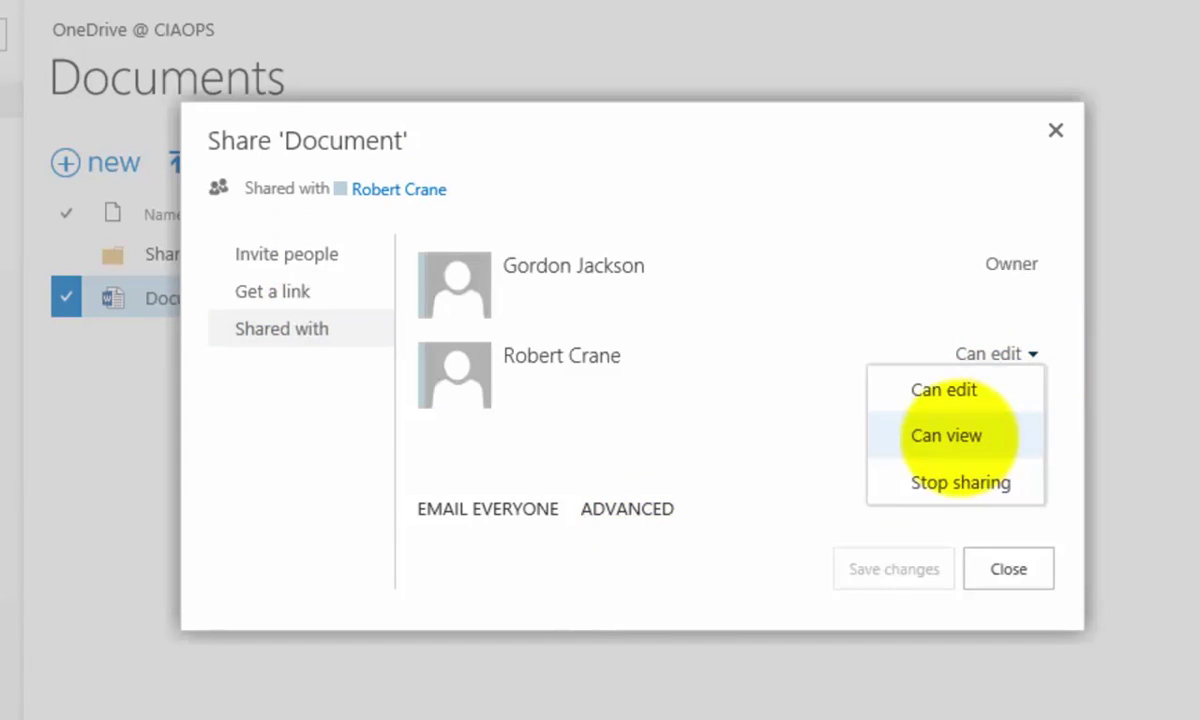
pyautogui.click(905, 430)
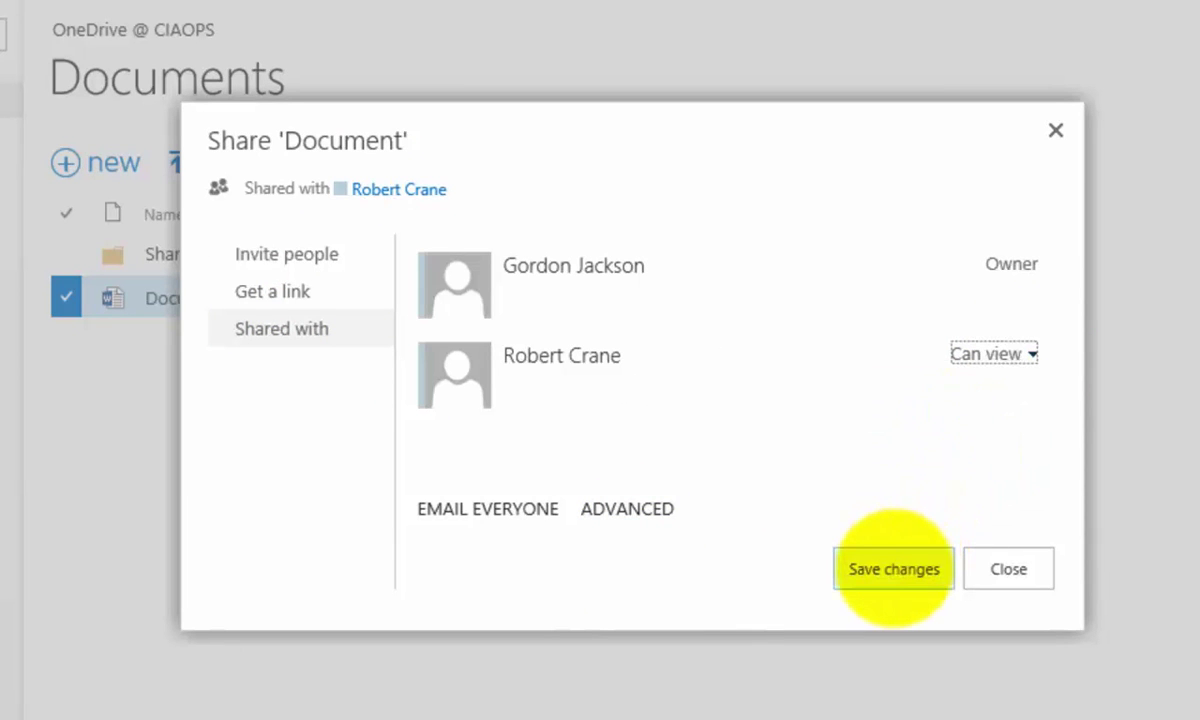
pyautogui.click(890, 567)
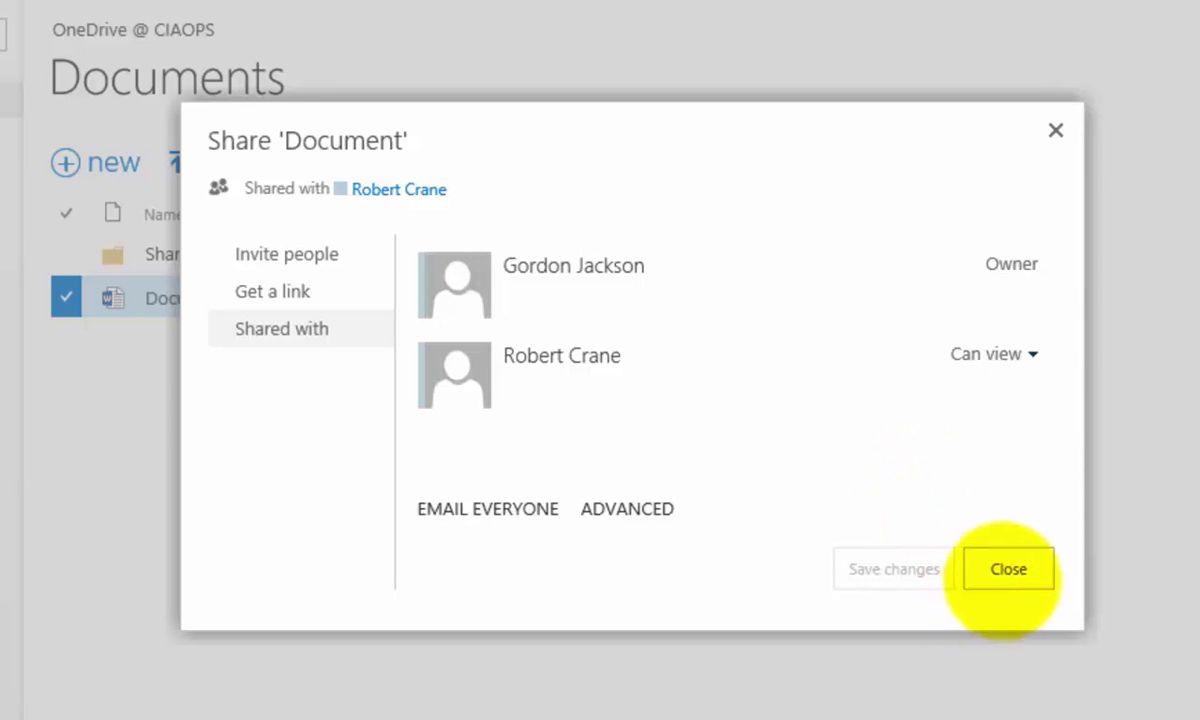
pyautogui.click(1005, 571)
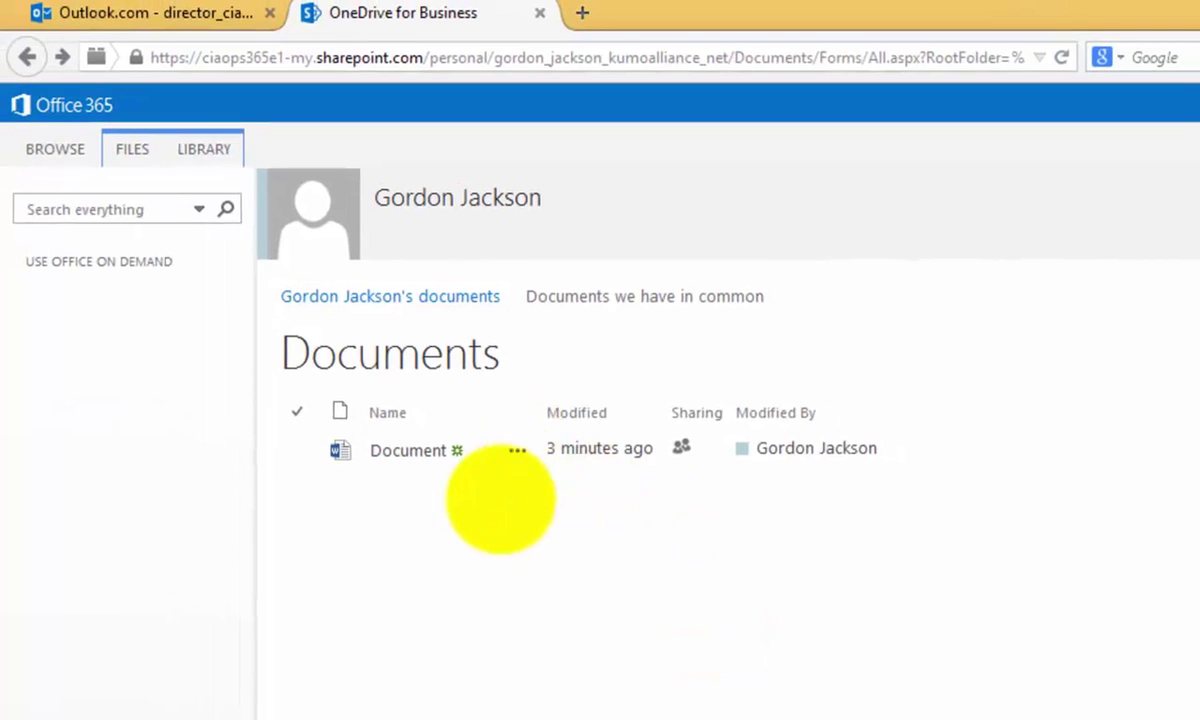
# Step: Open Document to confirm it is read-only, then go back to the OneDrive library
pyautogui.click(418, 451)
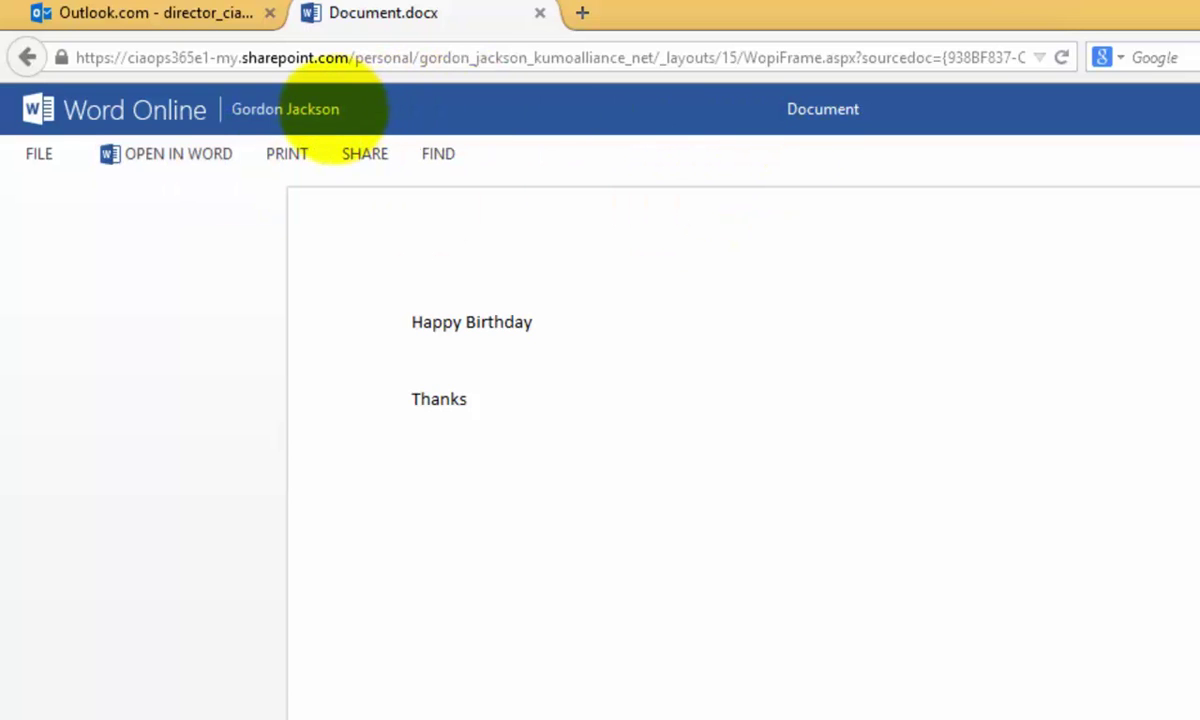
pyautogui.click(305, 110)
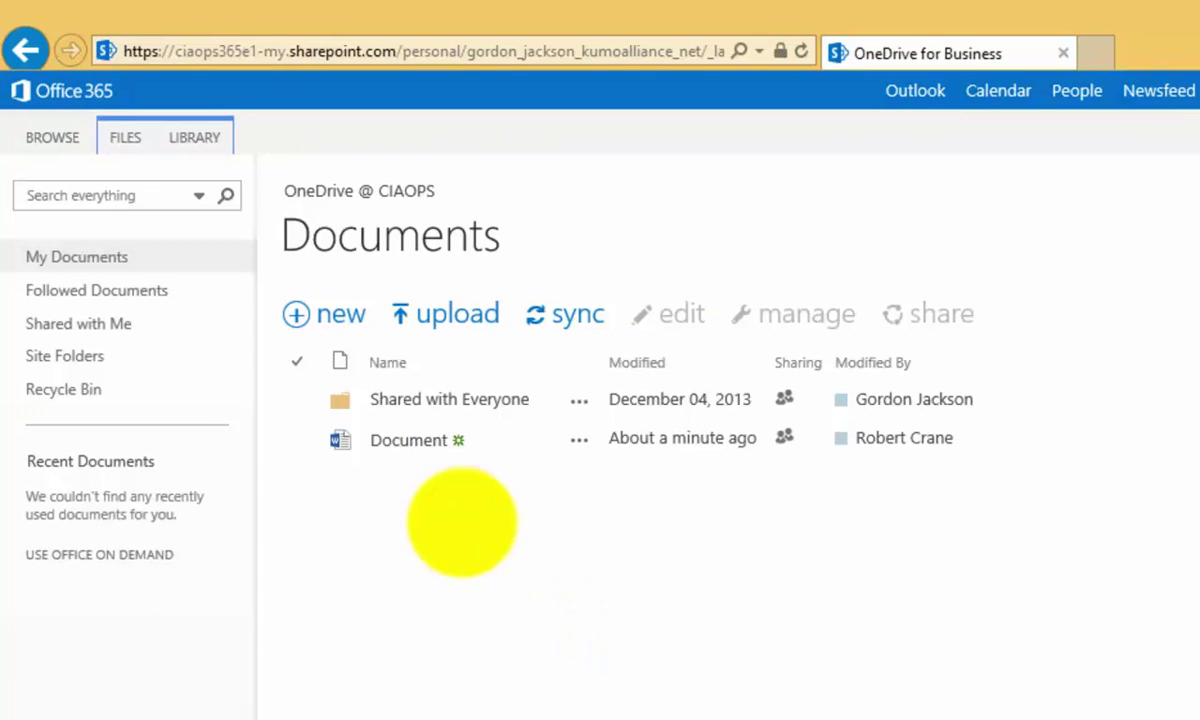
pyautogui.click(435, 448)
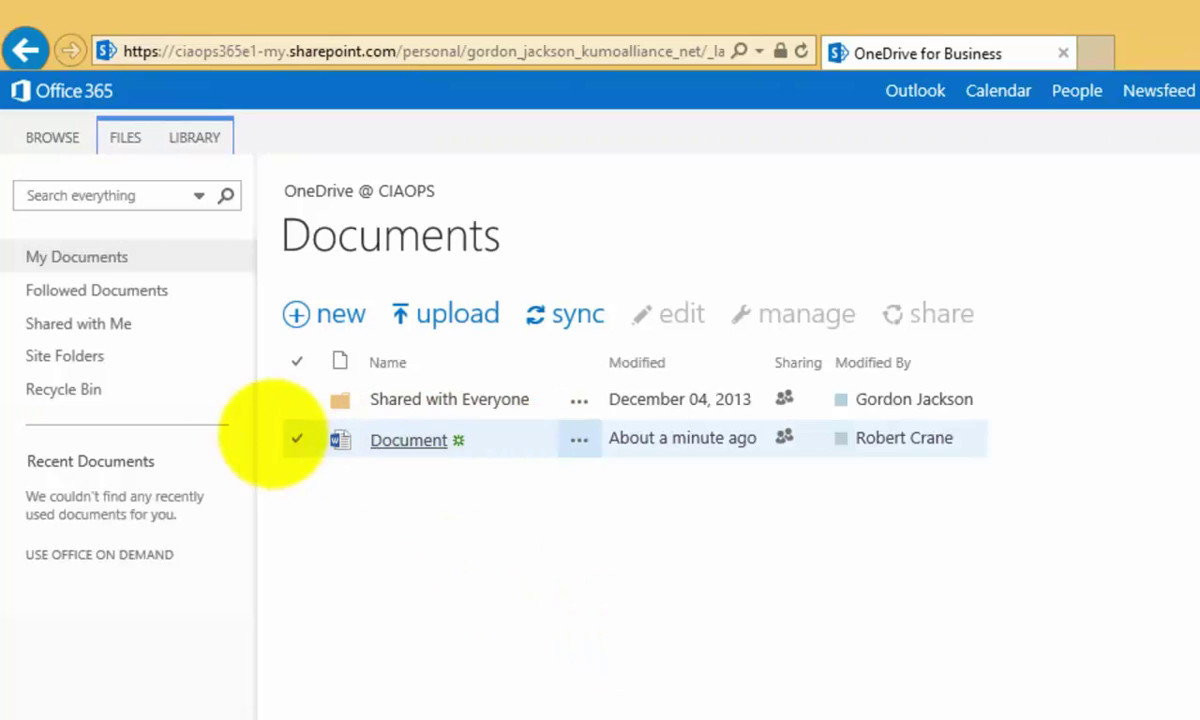
pyautogui.click(293, 438)
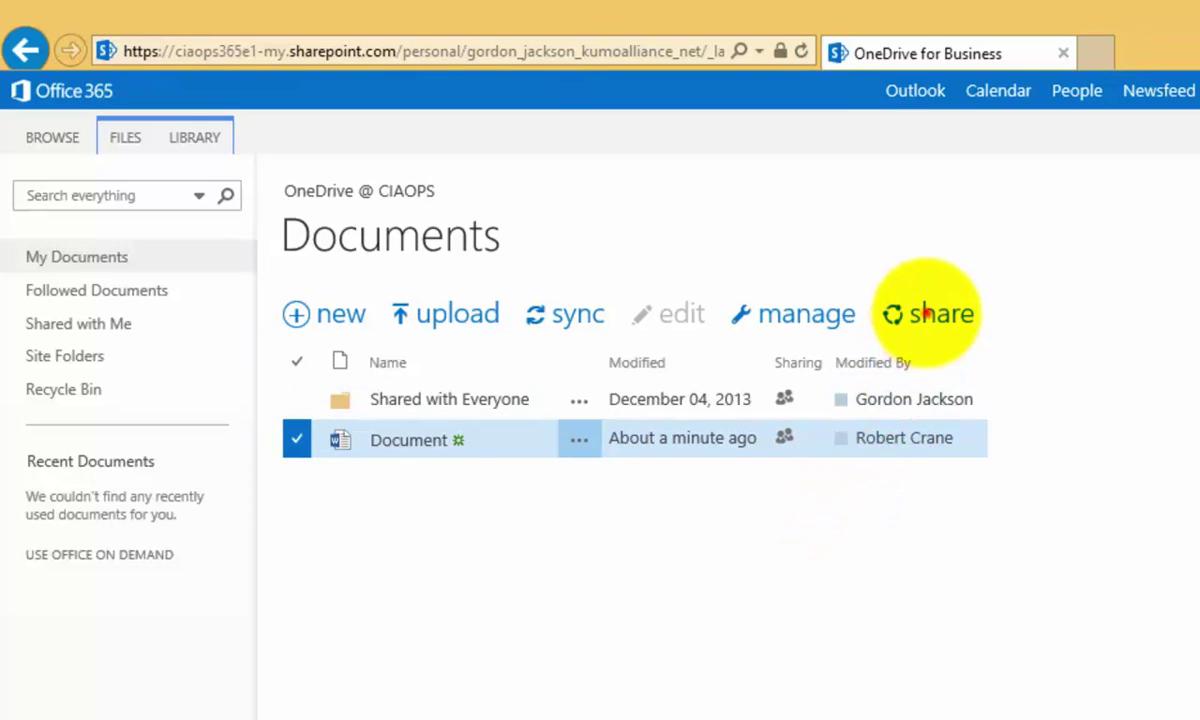
pyautogui.click(924, 313)
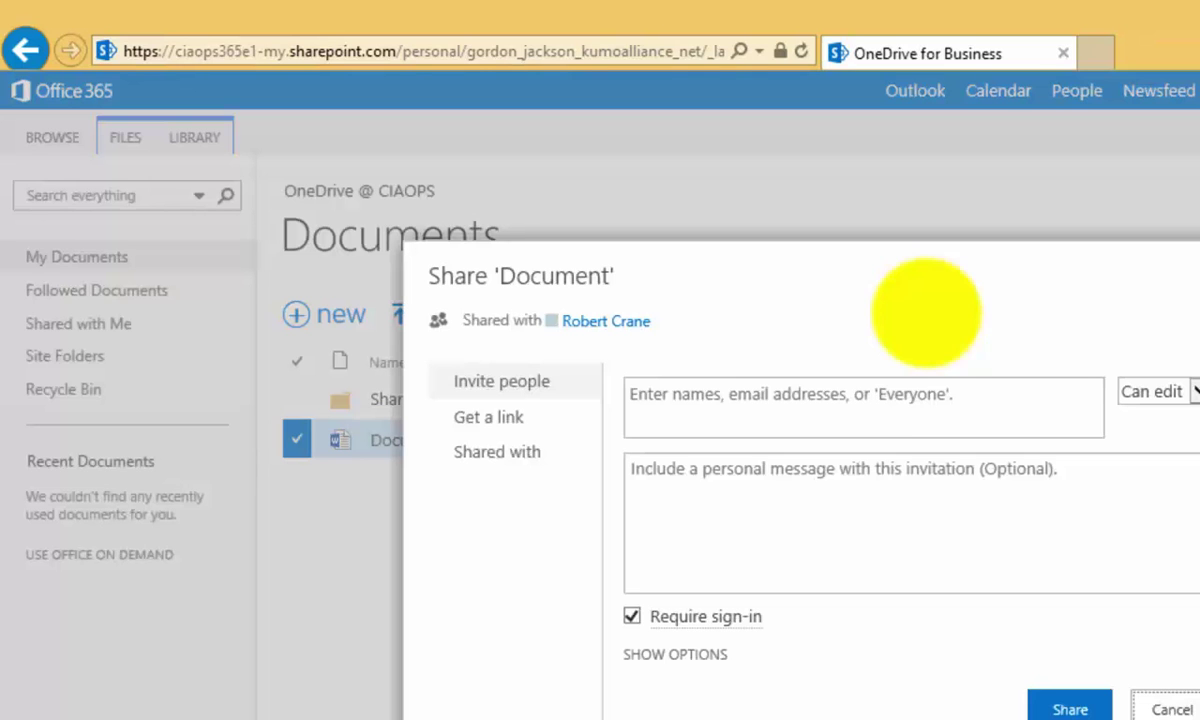
pyautogui.click(804, 390)
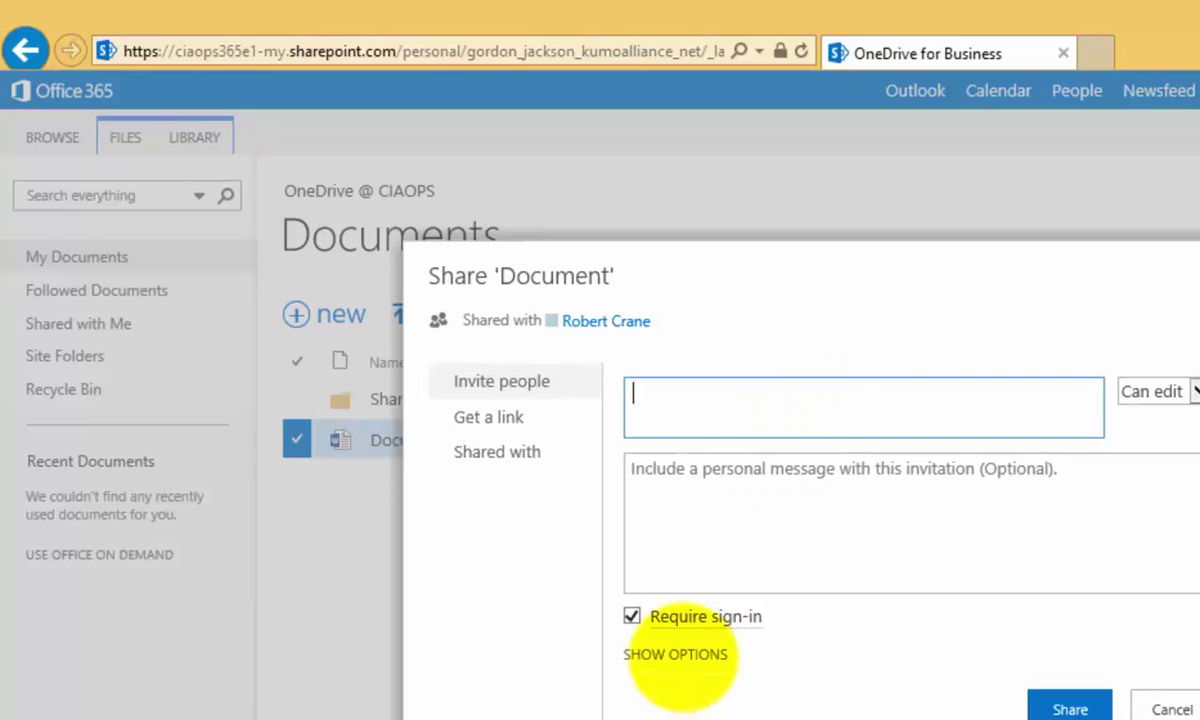
pyautogui.click(676, 654)
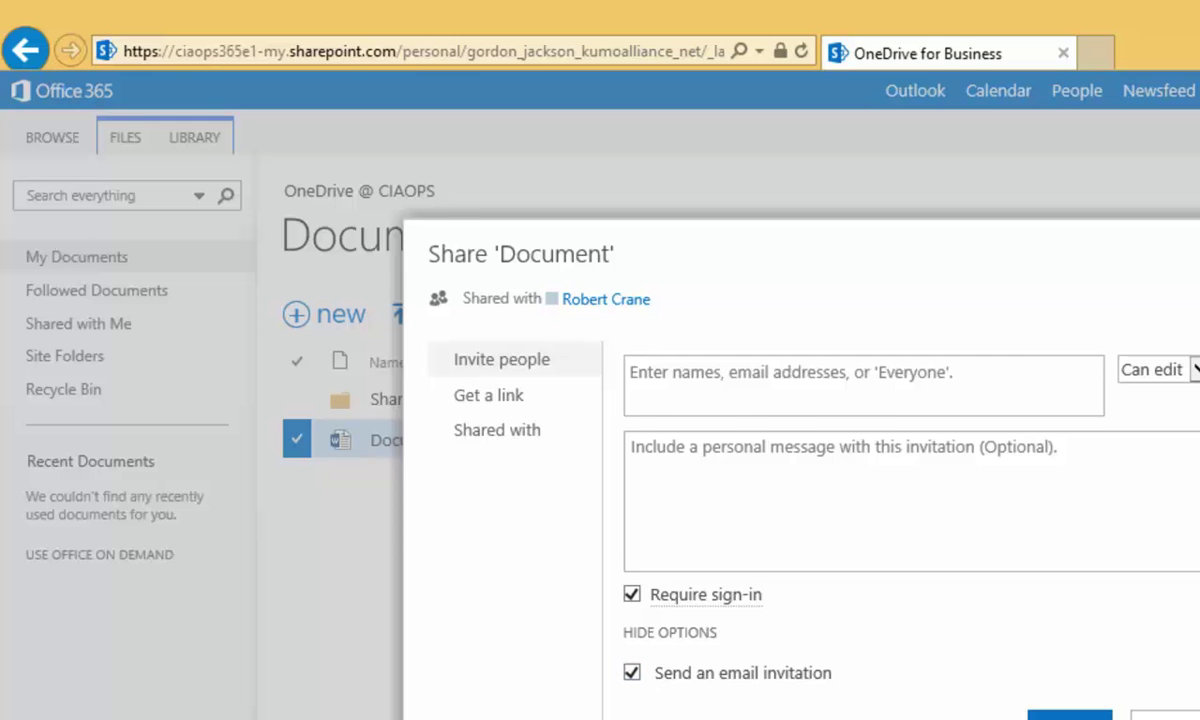
pyautogui.press('Escape')
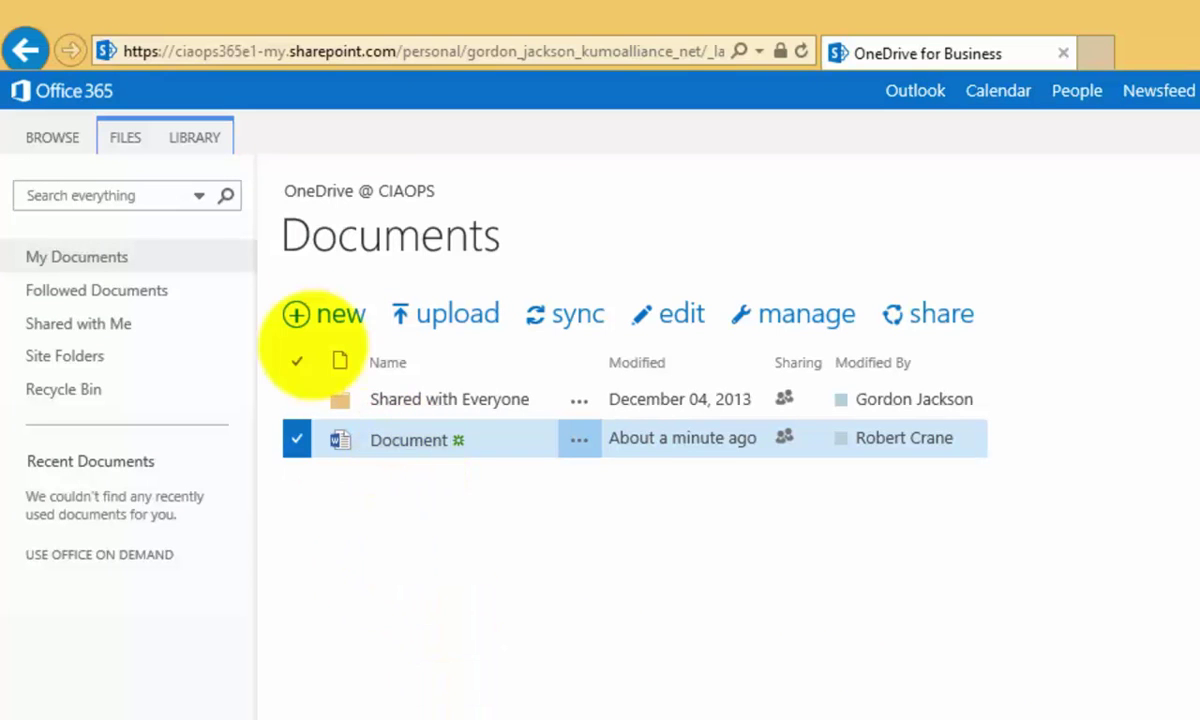
# Step: Start a new Word document and write the line 'For viewing only'
pyautogui.click(338, 315)
pyautogui.write('For viewing only')
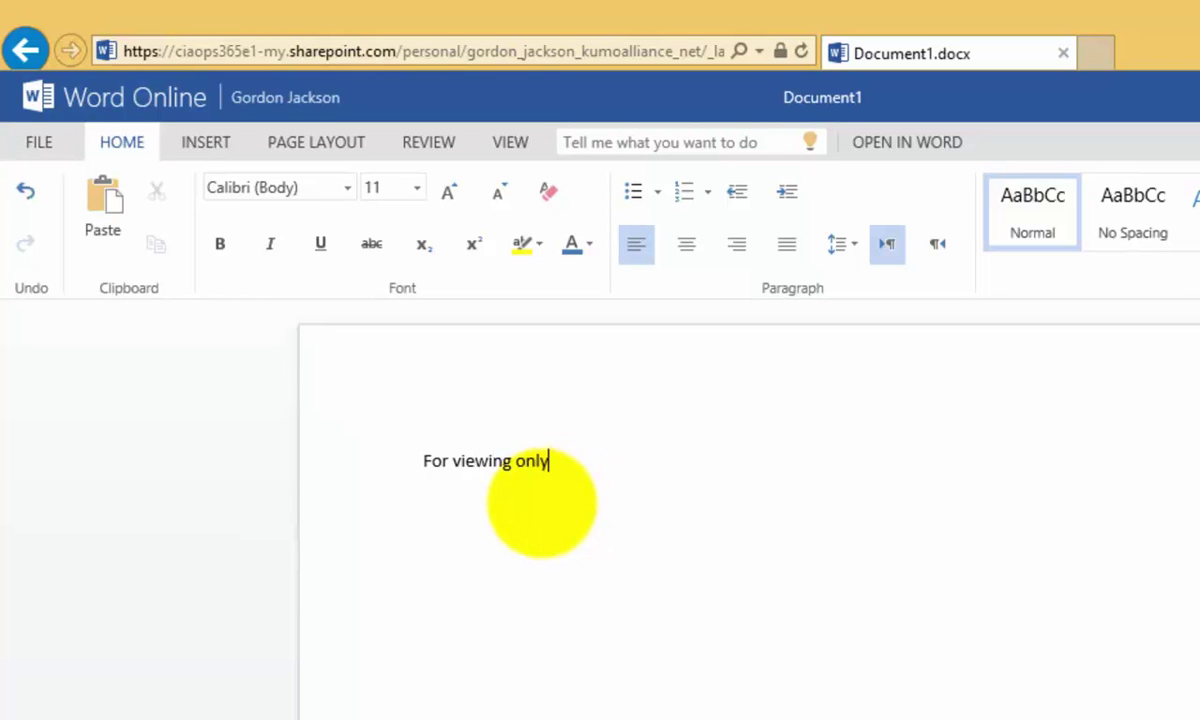
pyautogui.press('Return')
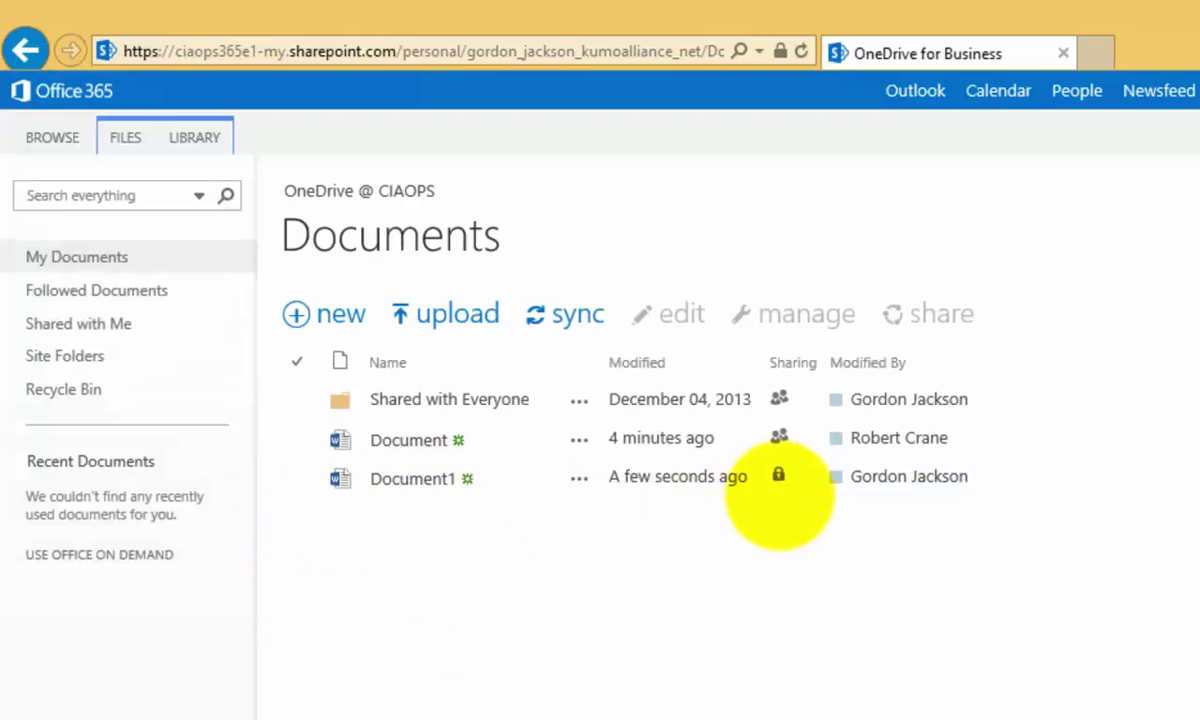
# Step: Create a View Only guest link for Document1 and select its URL
pyautogui.click(778, 485)
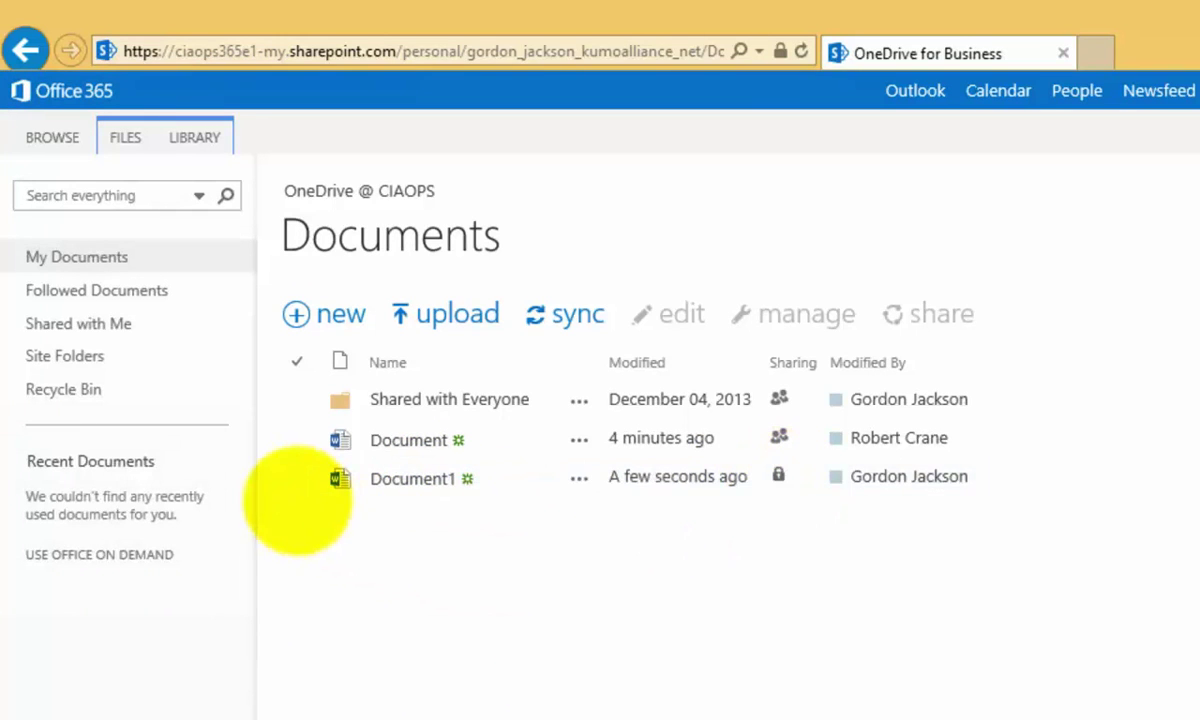
pyautogui.click(298, 480)
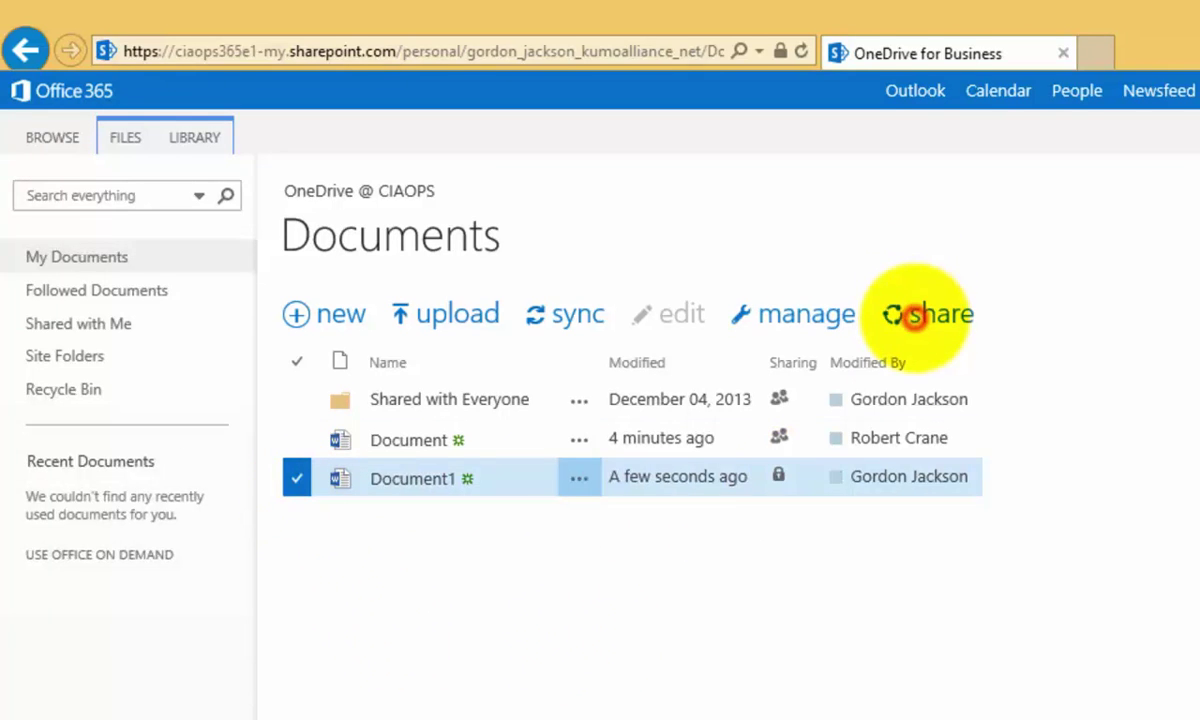
pyautogui.click(915, 316)
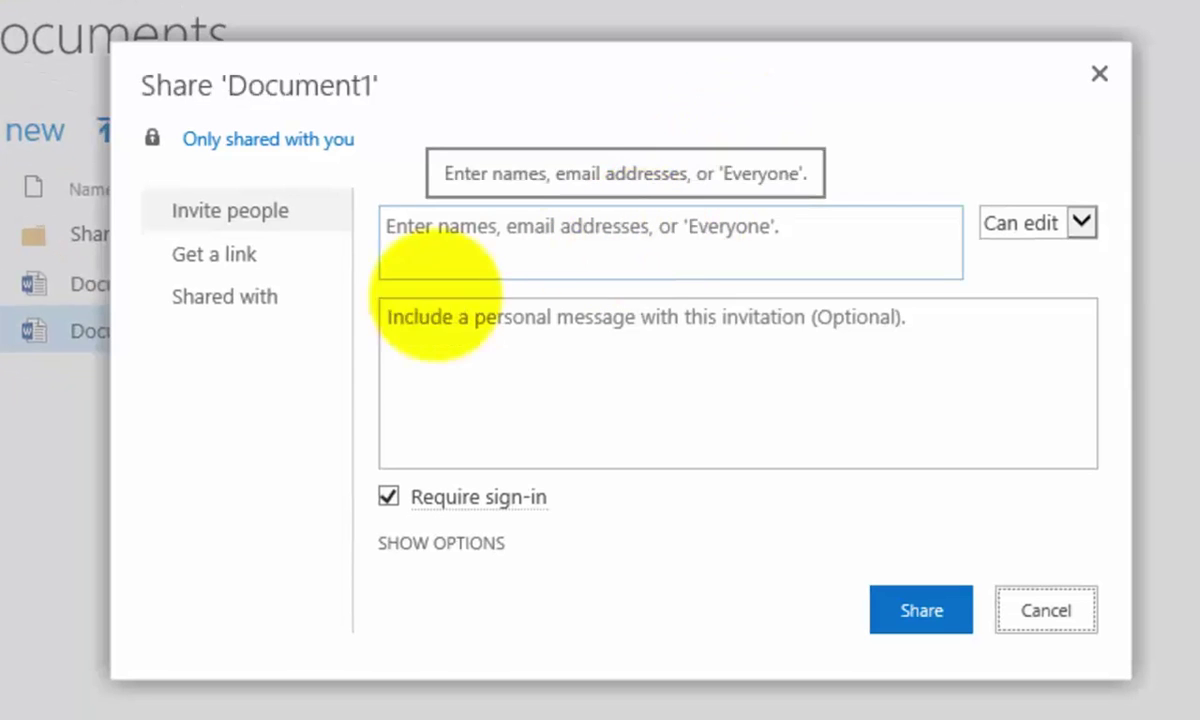
pyautogui.click(215, 255)
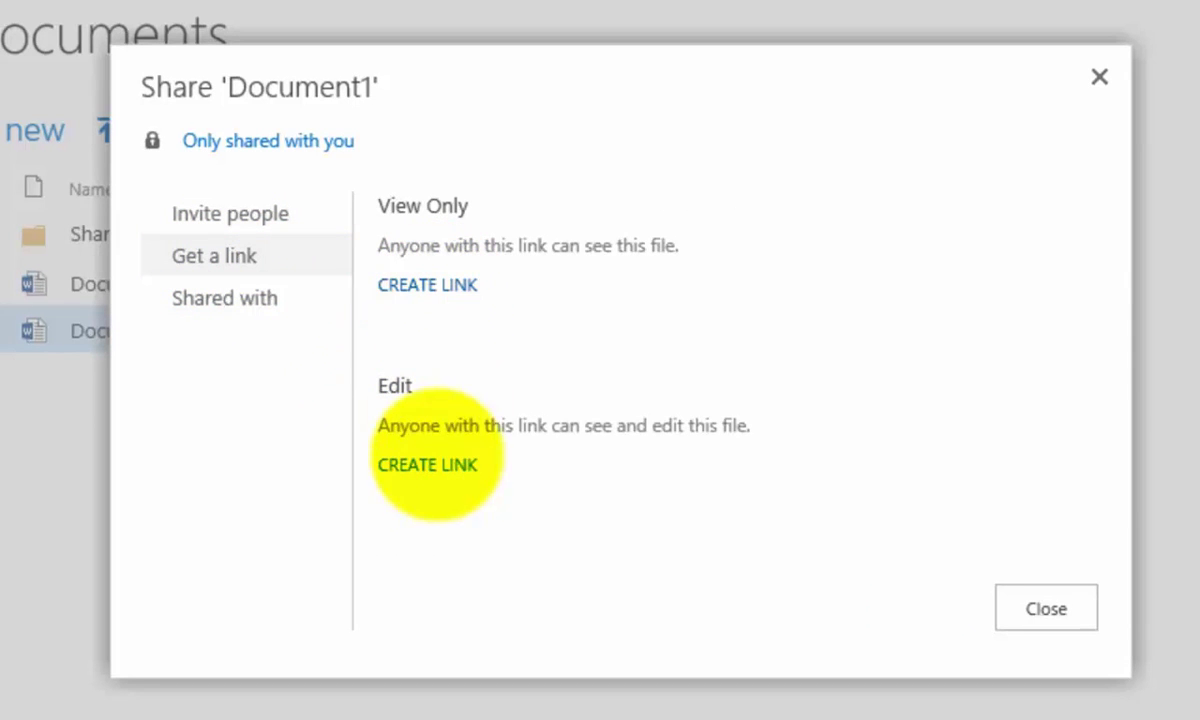
pyautogui.click(437, 281)
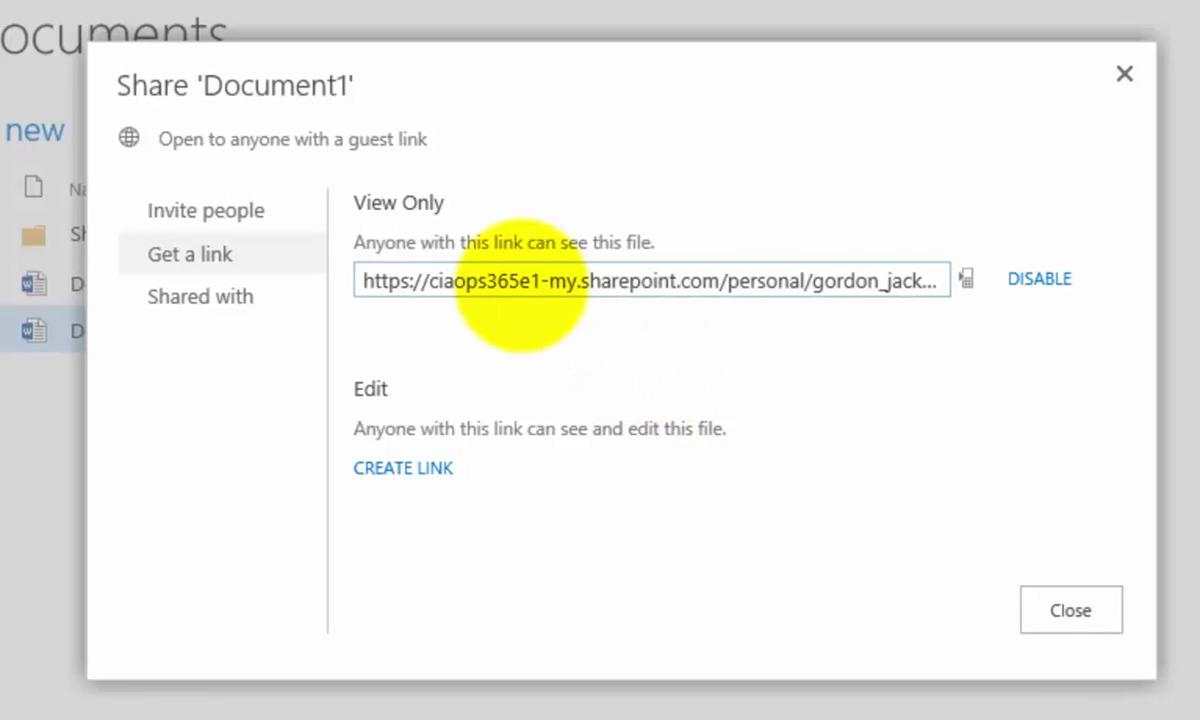
pyautogui.click(515, 282)
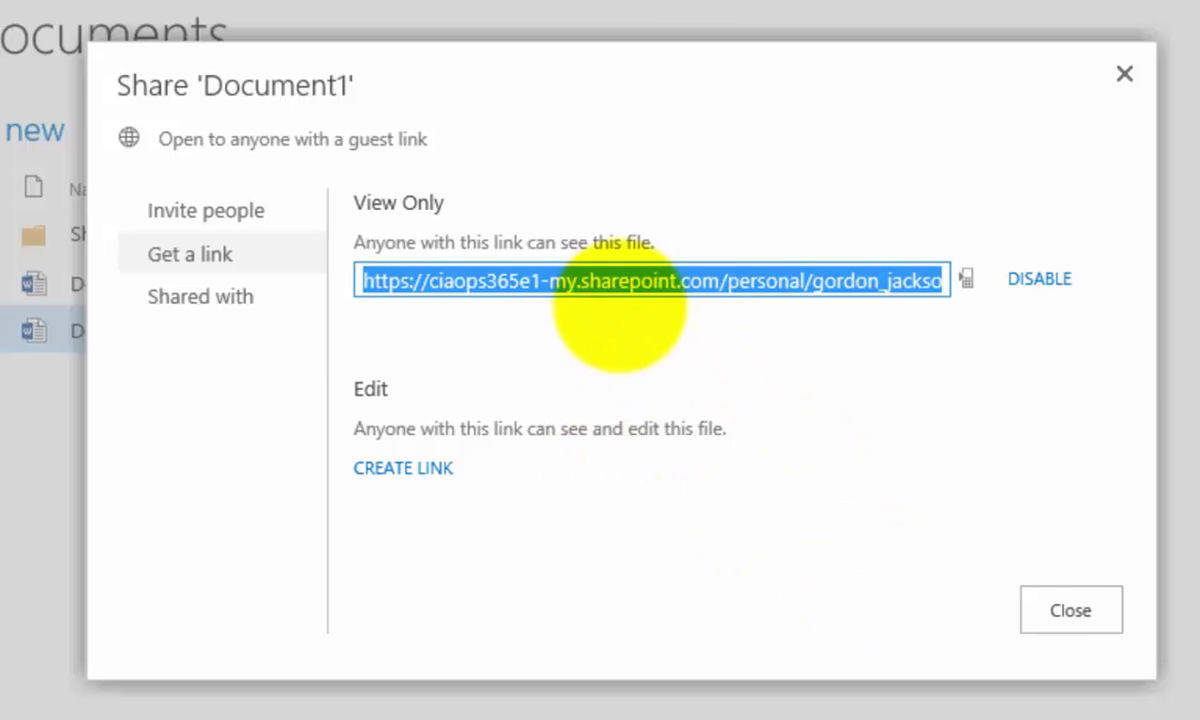
pyautogui.click(1048, 610)
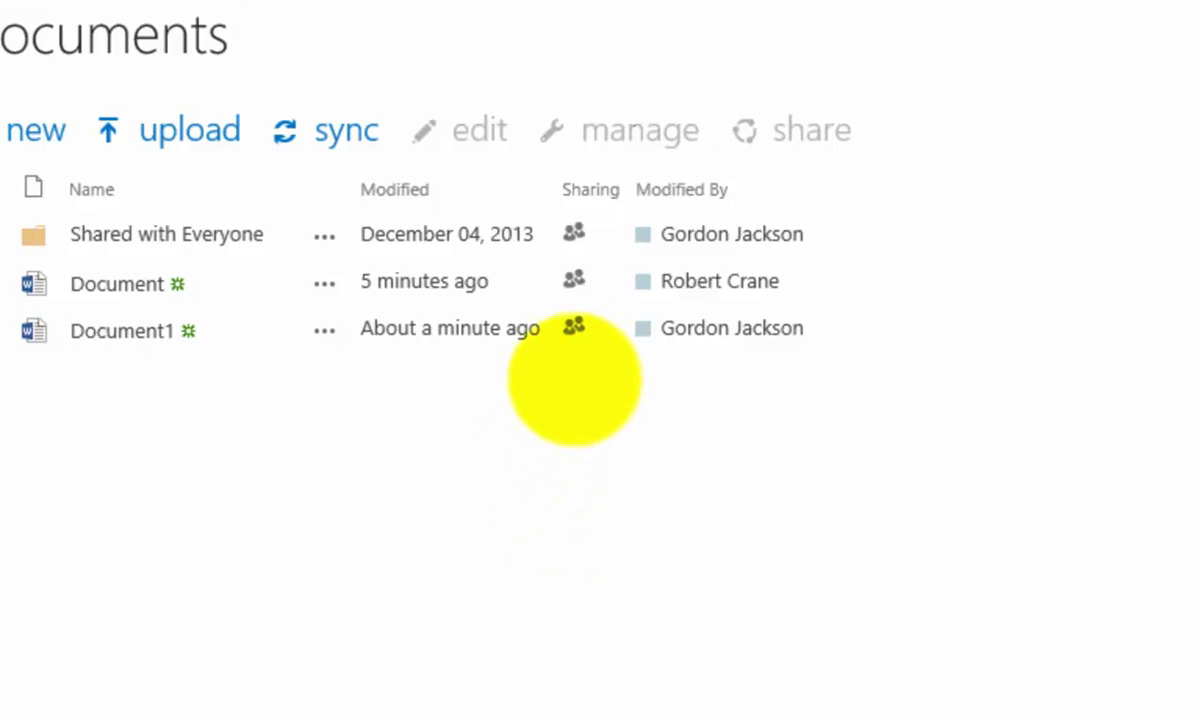
pyautogui.moveTo(573, 327)
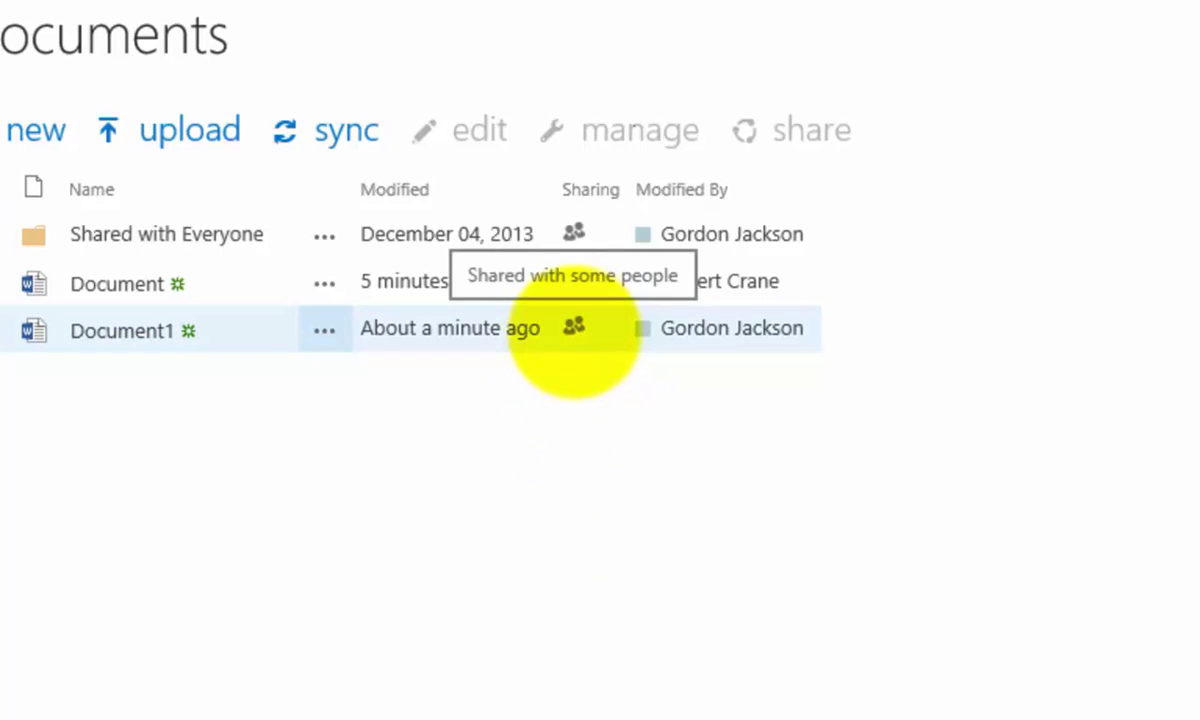
# Step: Check Document1's sharing status shows anyone with a guest link, then cancel
pyautogui.click(8, 335)
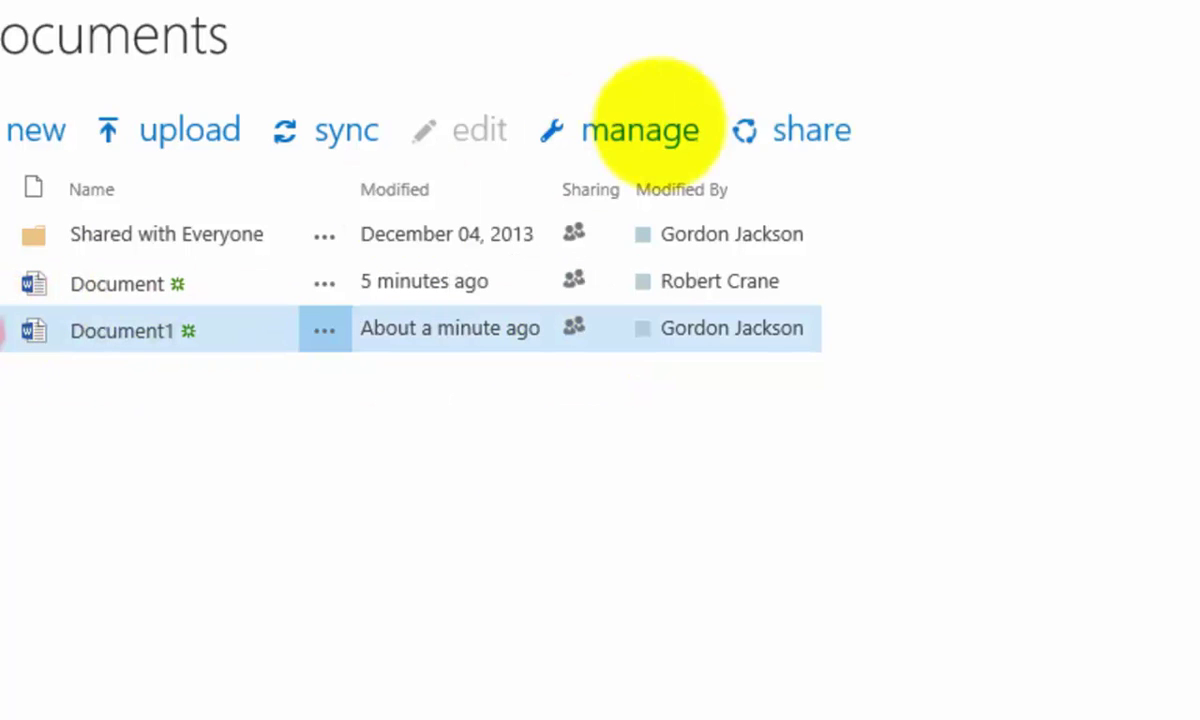
pyautogui.click(803, 137)
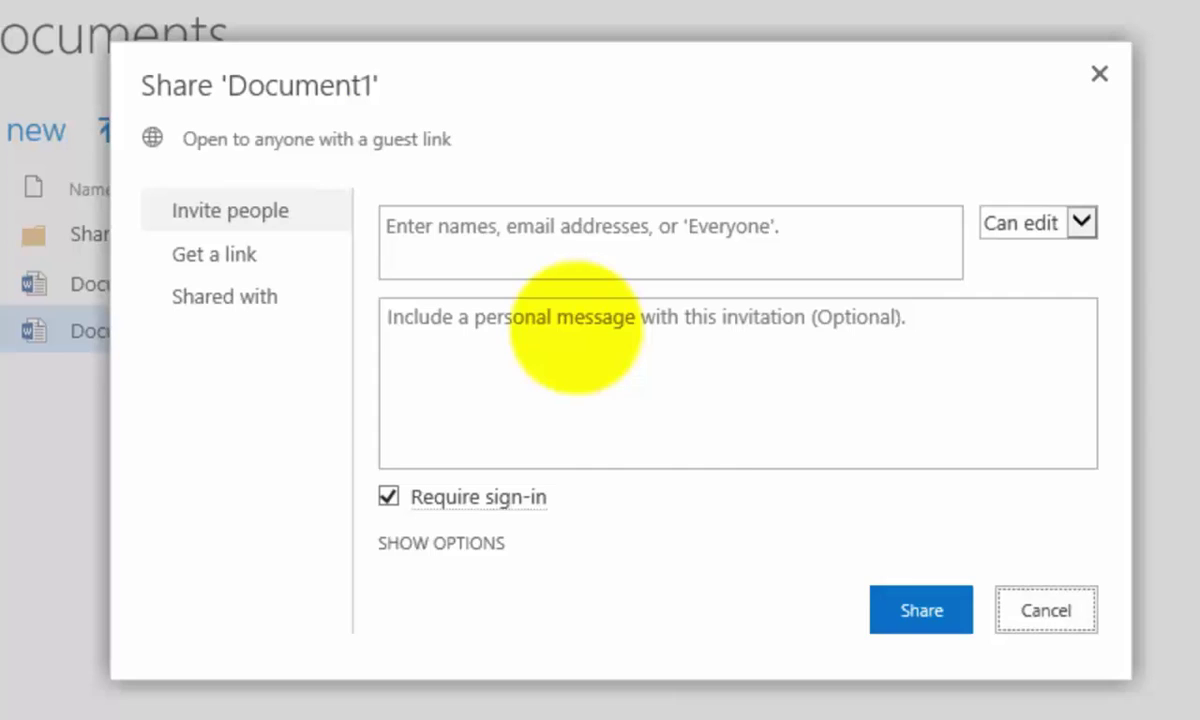
pyautogui.click(1062, 614)
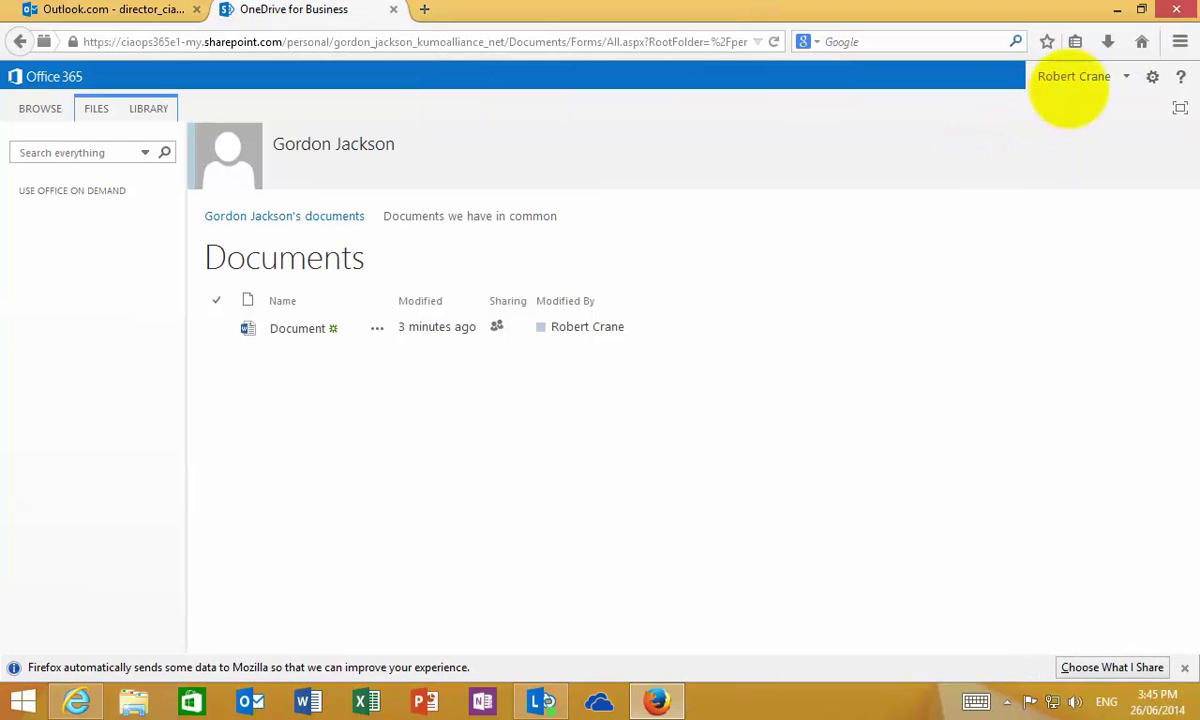
# Step: Sign out of Outlook.com, close Firefox and minimize Internet Explorer to the desktop
pyautogui.click(1073, 78)
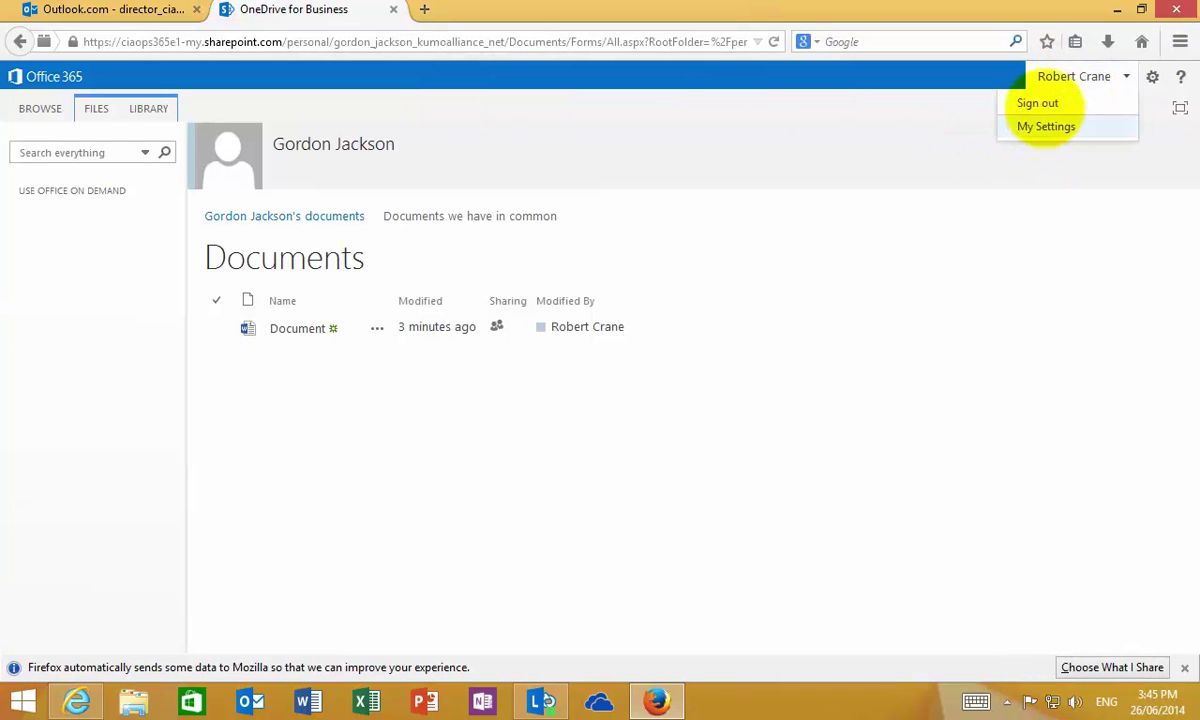
pyautogui.click(1037, 104)
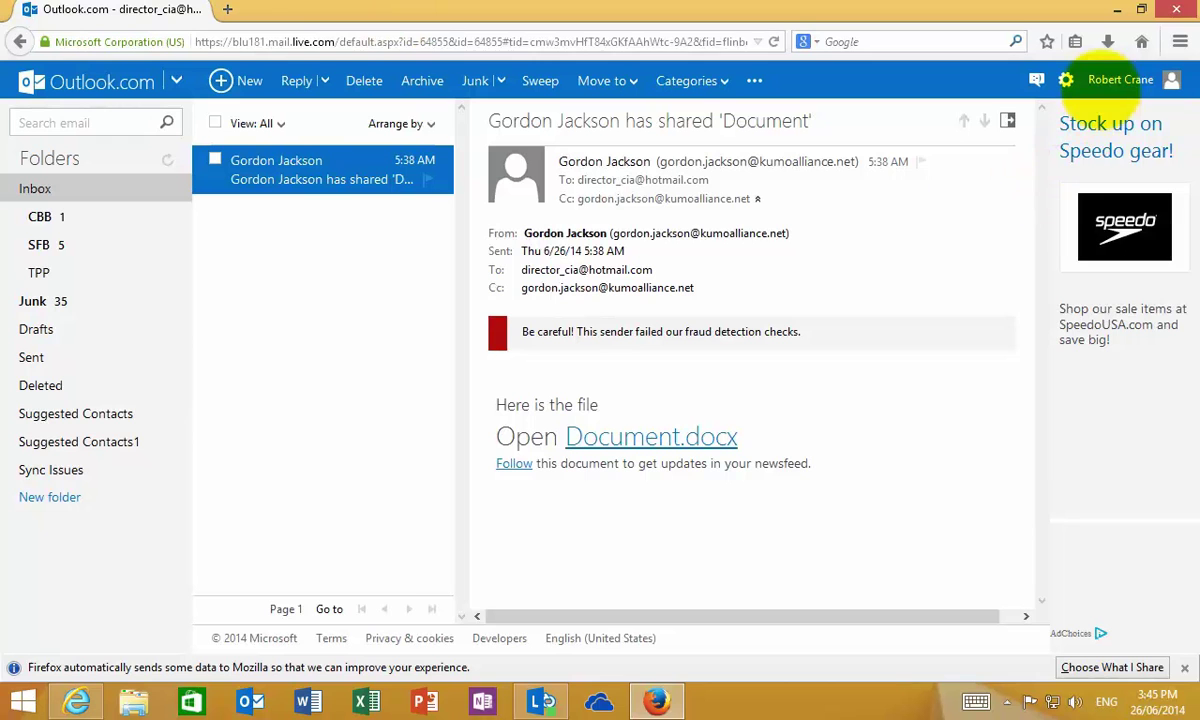
pyautogui.click(1112, 80)
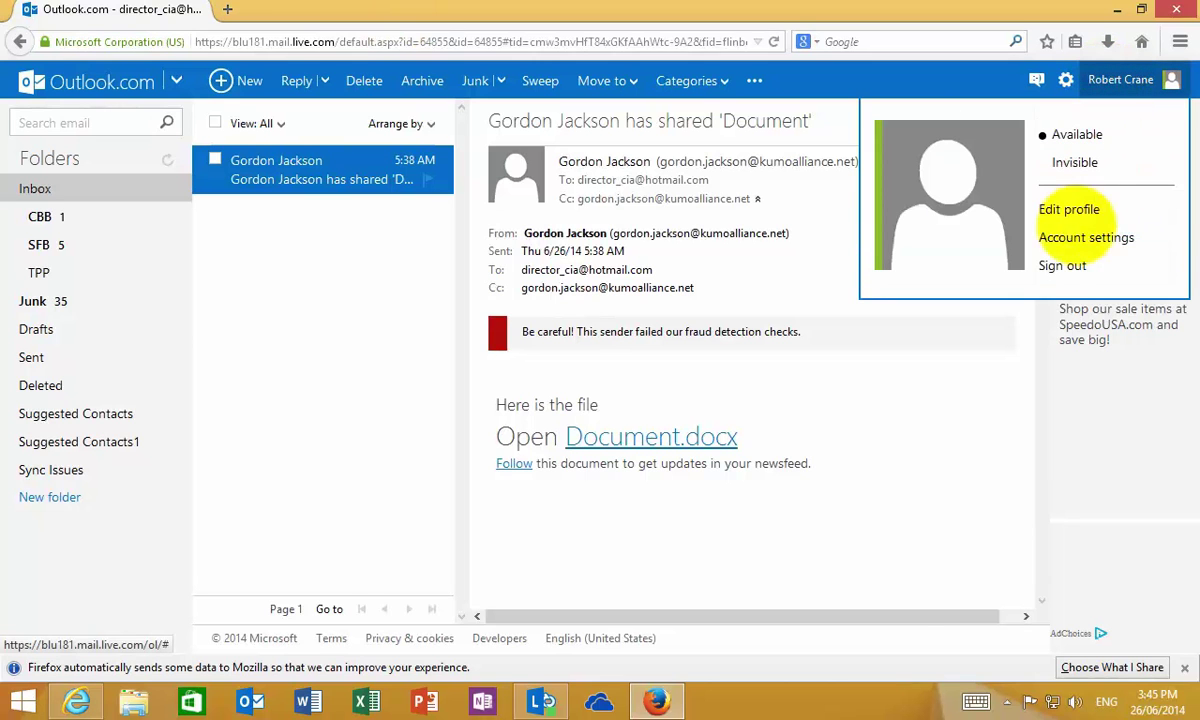
pyautogui.click(1060, 267)
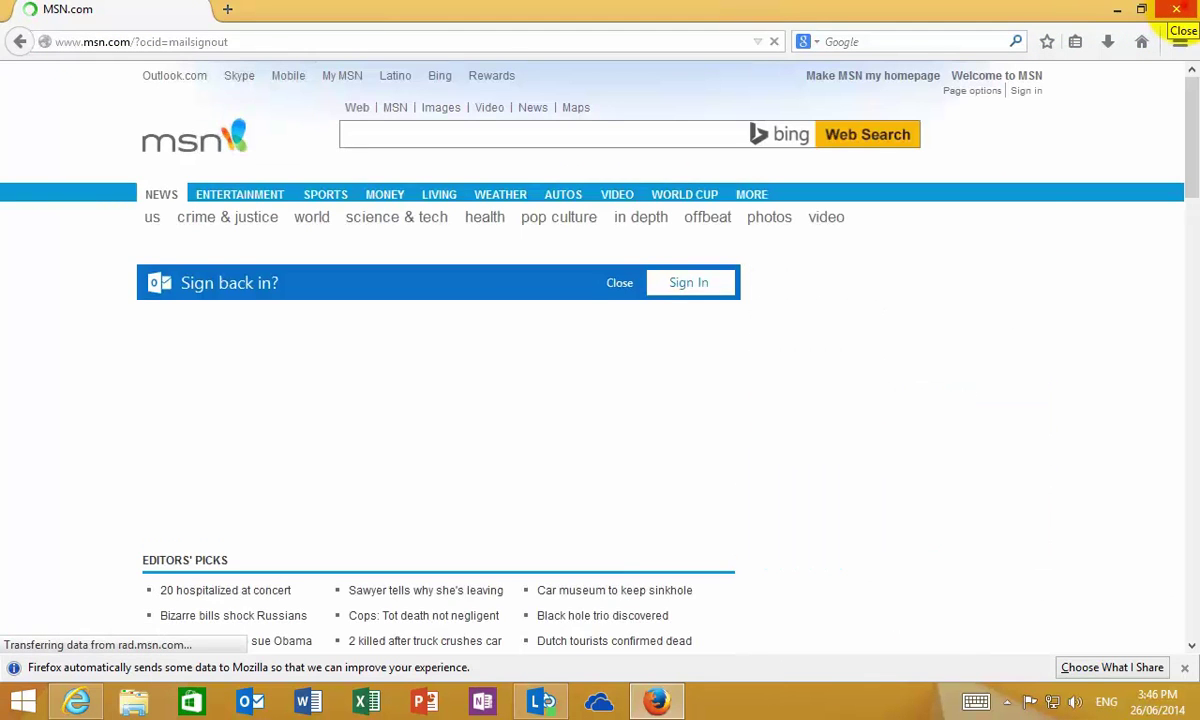
pyautogui.click(1176, 9)
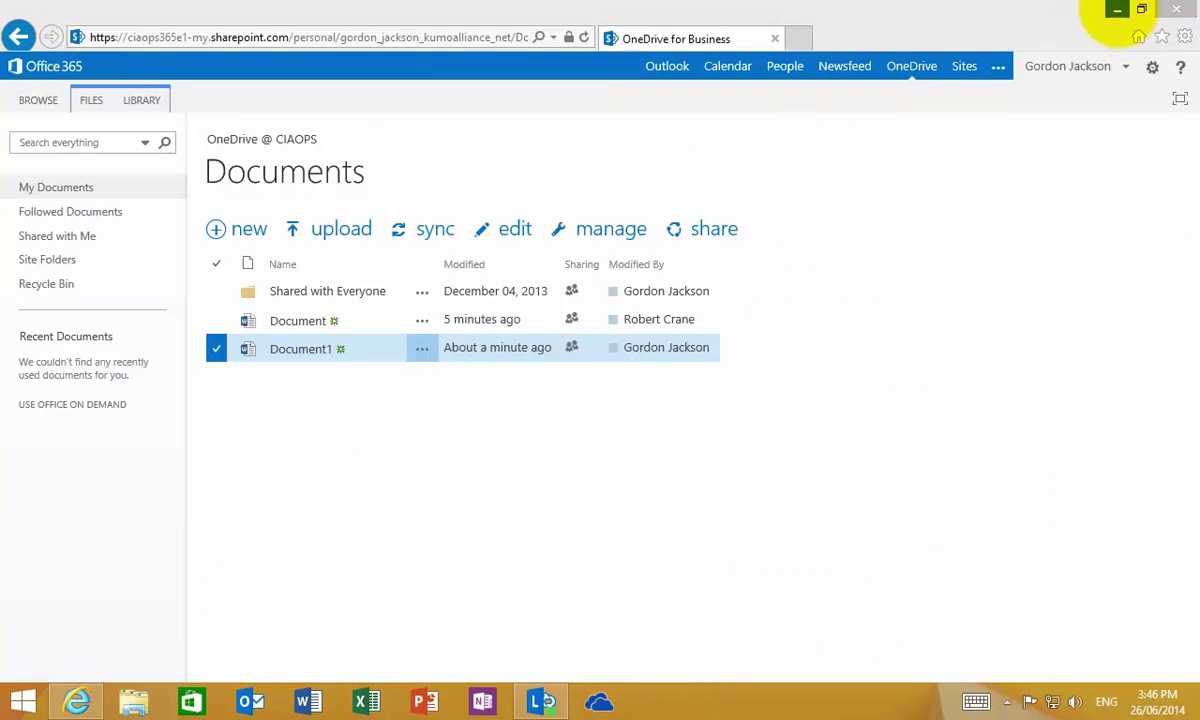
pyautogui.click(1117, 10)
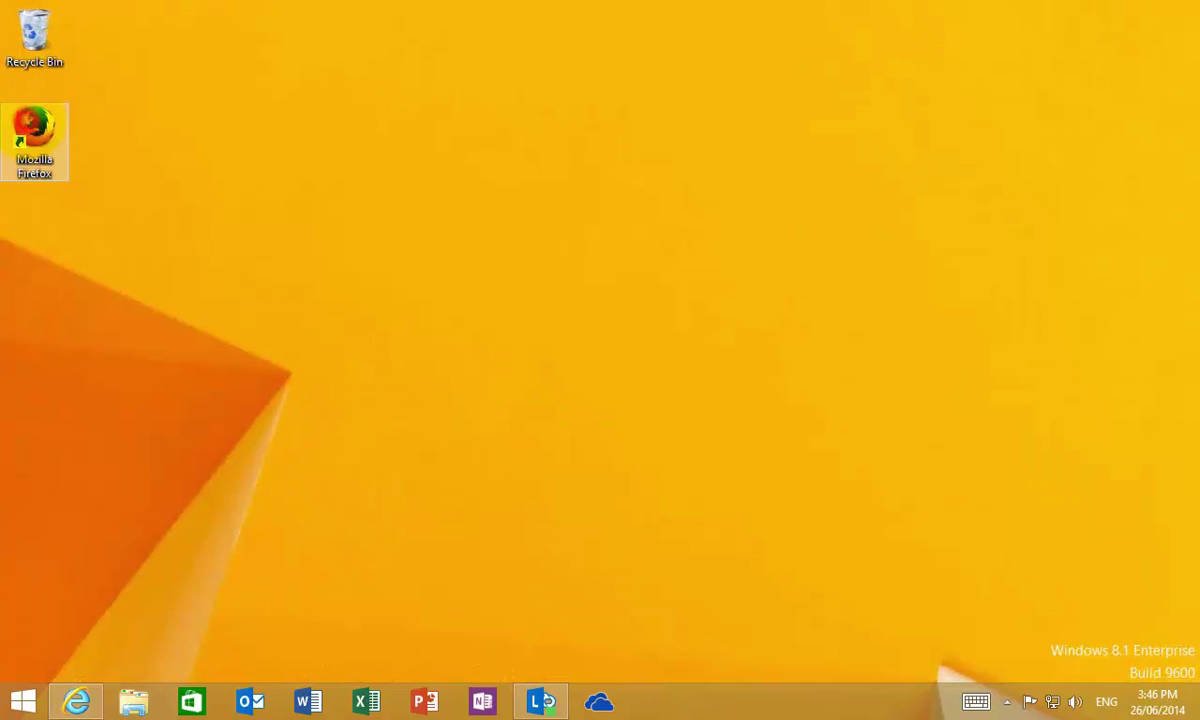
# Step: Paste Document1's guest link into a new Firefox window to load it
pyautogui.doubleClick(34, 128)
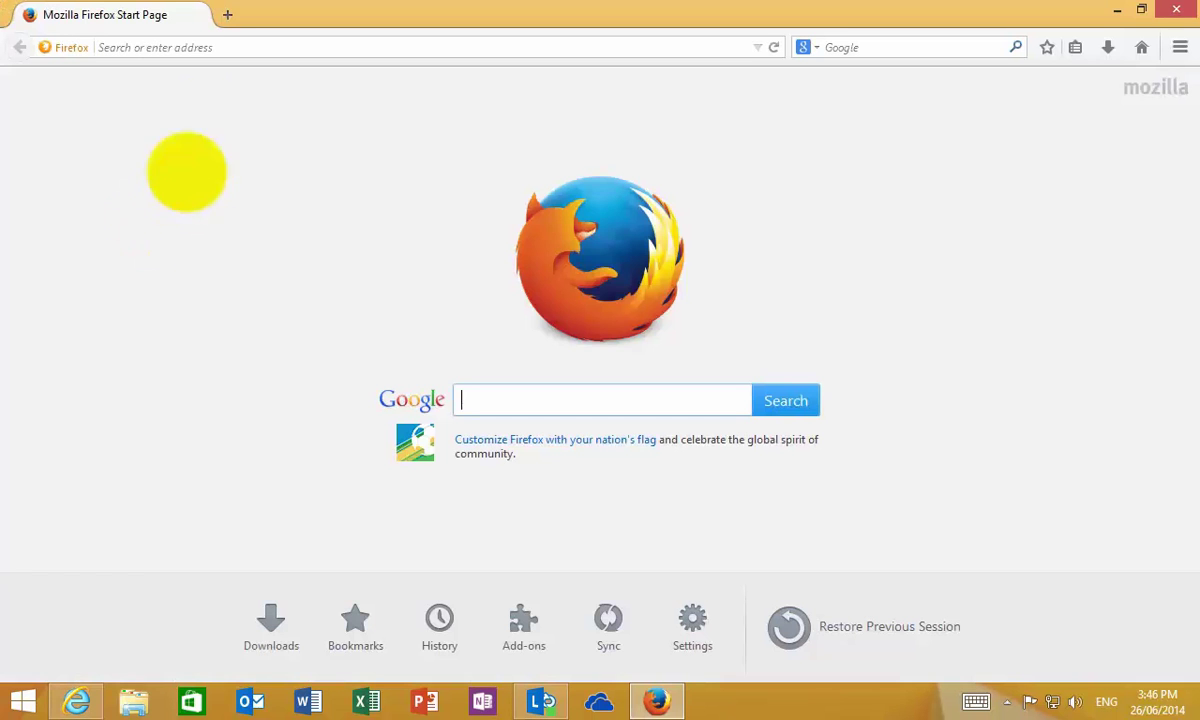
pyautogui.click(227, 47)
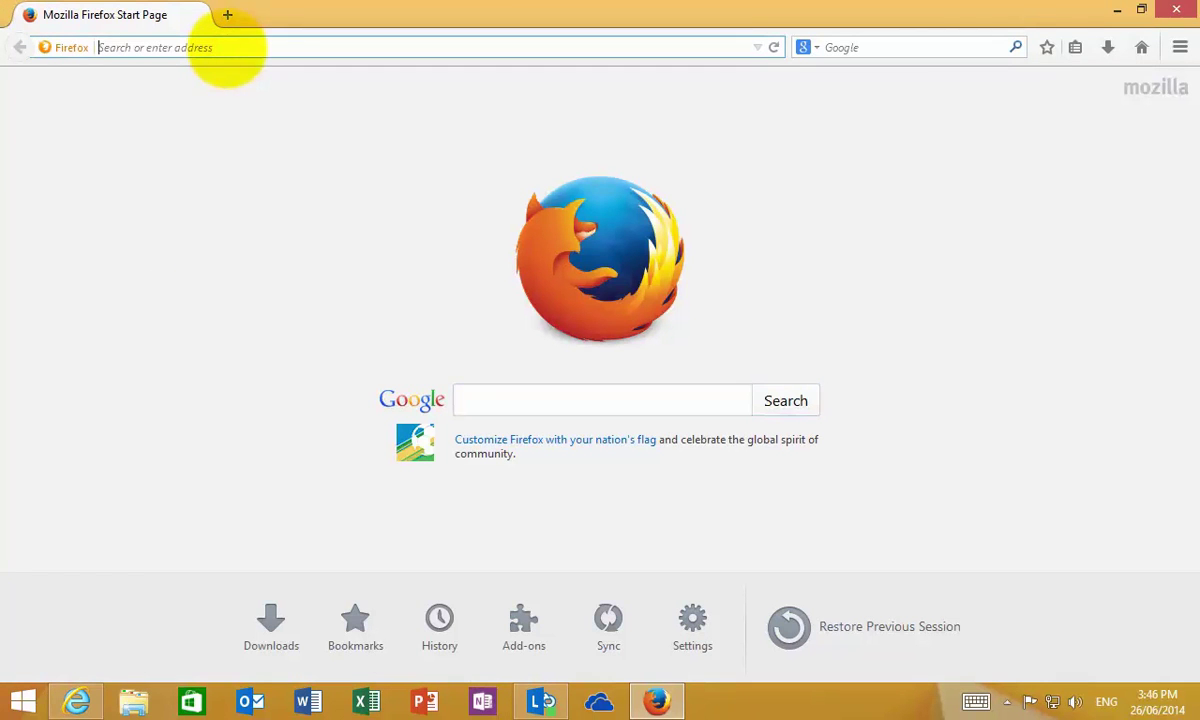
pyautogui.hotkey('ctrl', 'v')
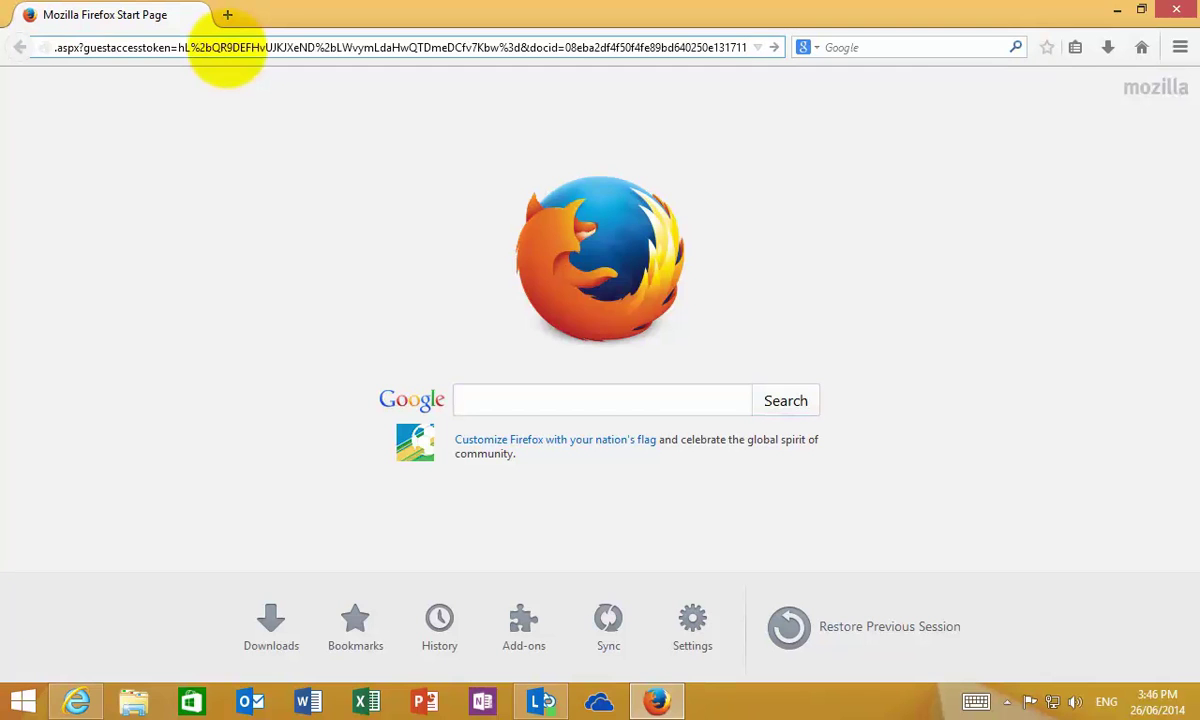
pyautogui.press('Return')
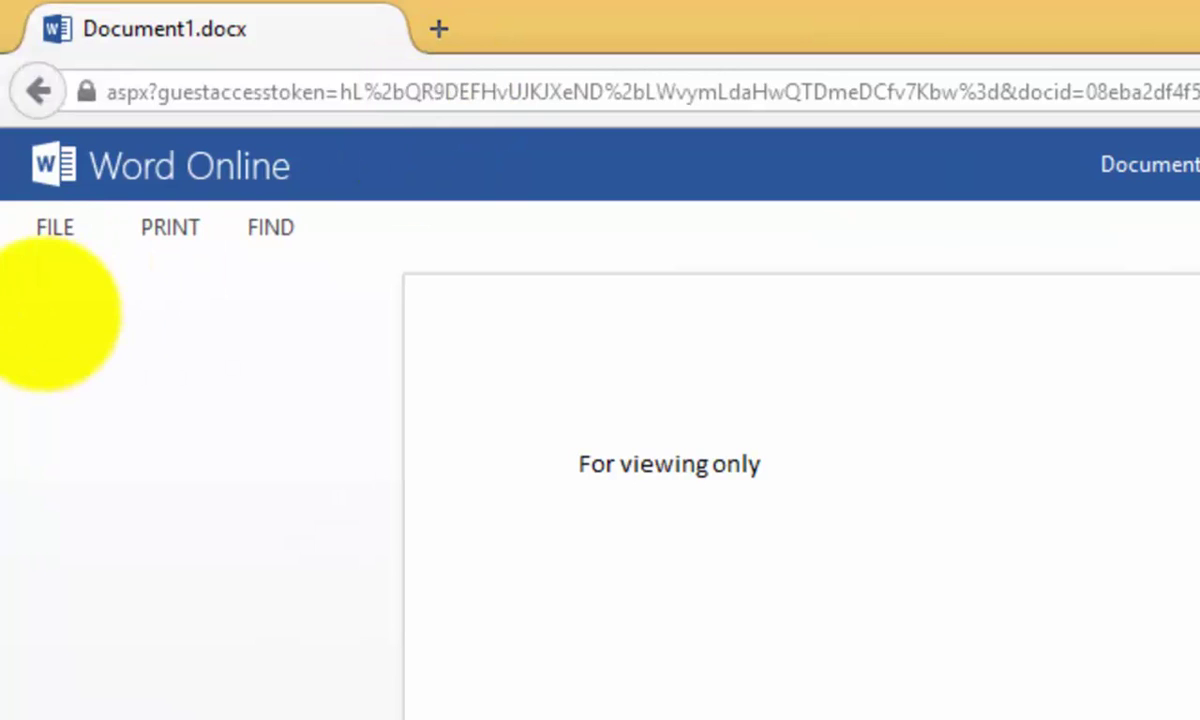
# Step: Confirm Word Online lists the visitor as a Guest Reader, then go back to the OneDrive library
pyautogui.click(50, 236)
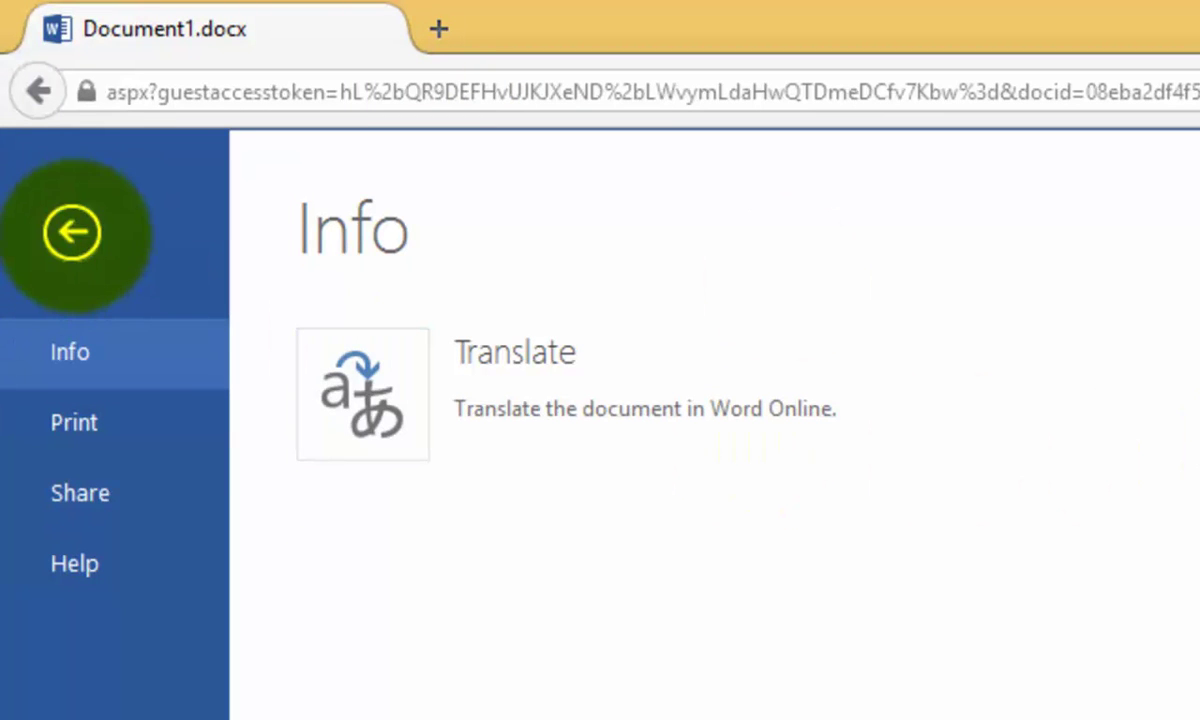
pyautogui.click(73, 234)
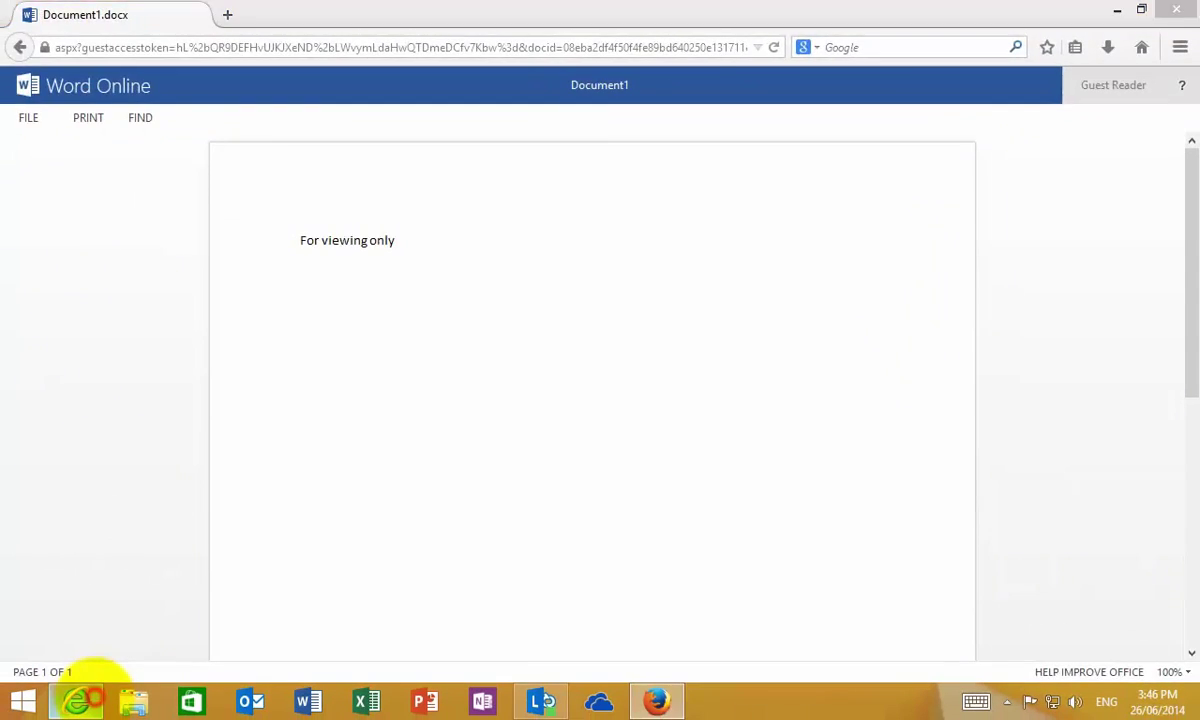
pyautogui.click(77, 700)
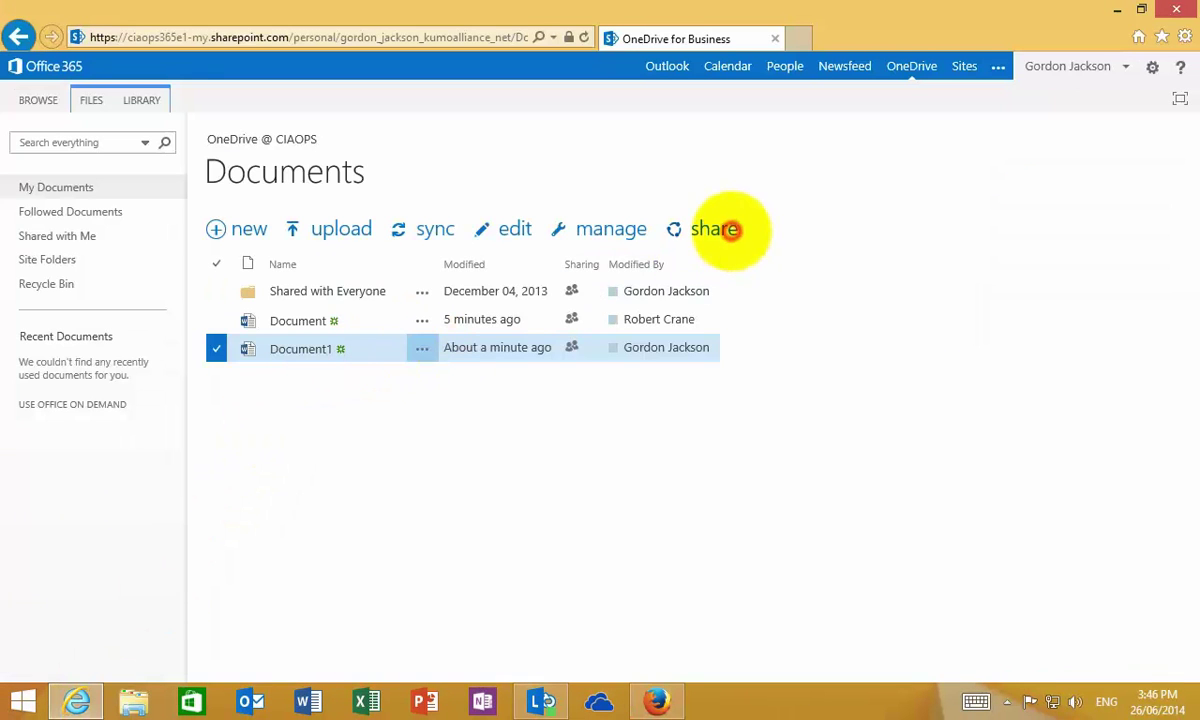
pyautogui.click(731, 229)
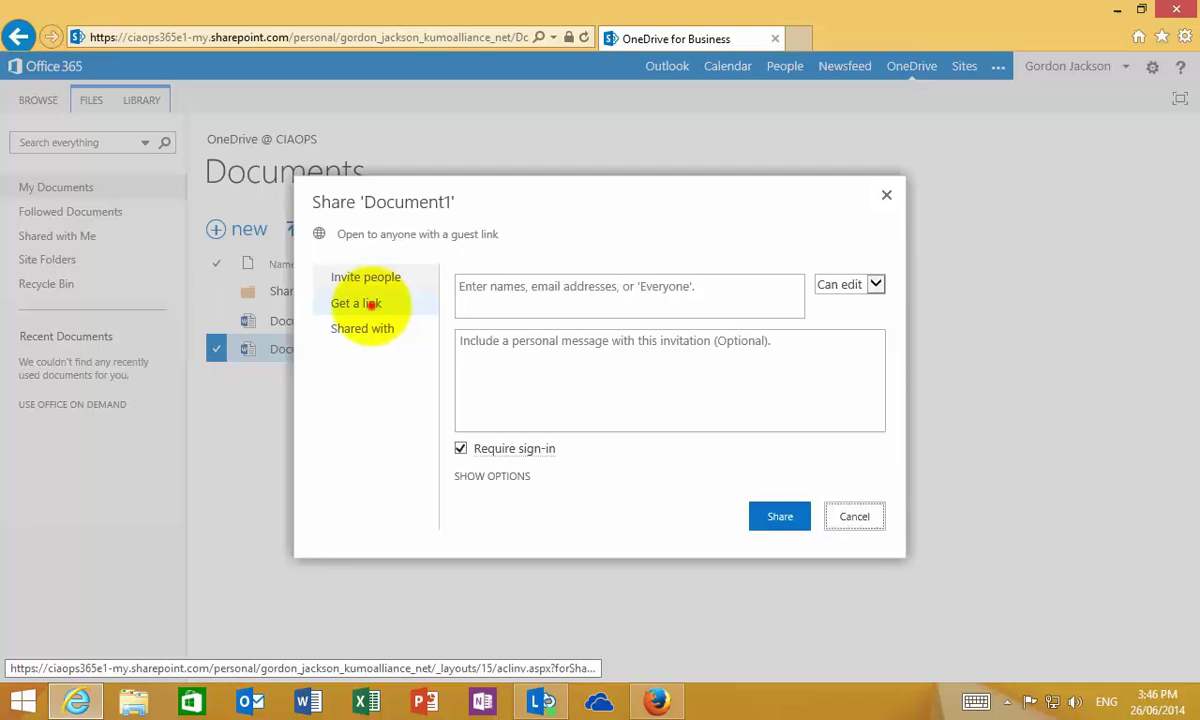
pyautogui.click(372, 304)
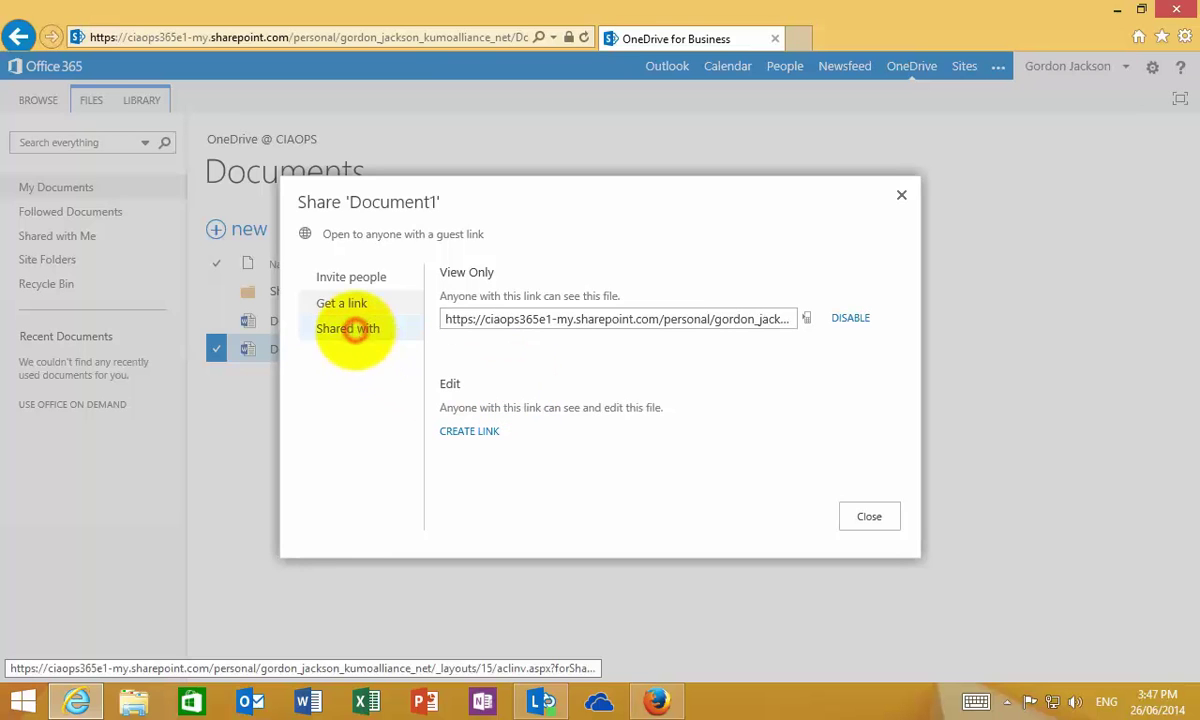
pyautogui.click(350, 328)
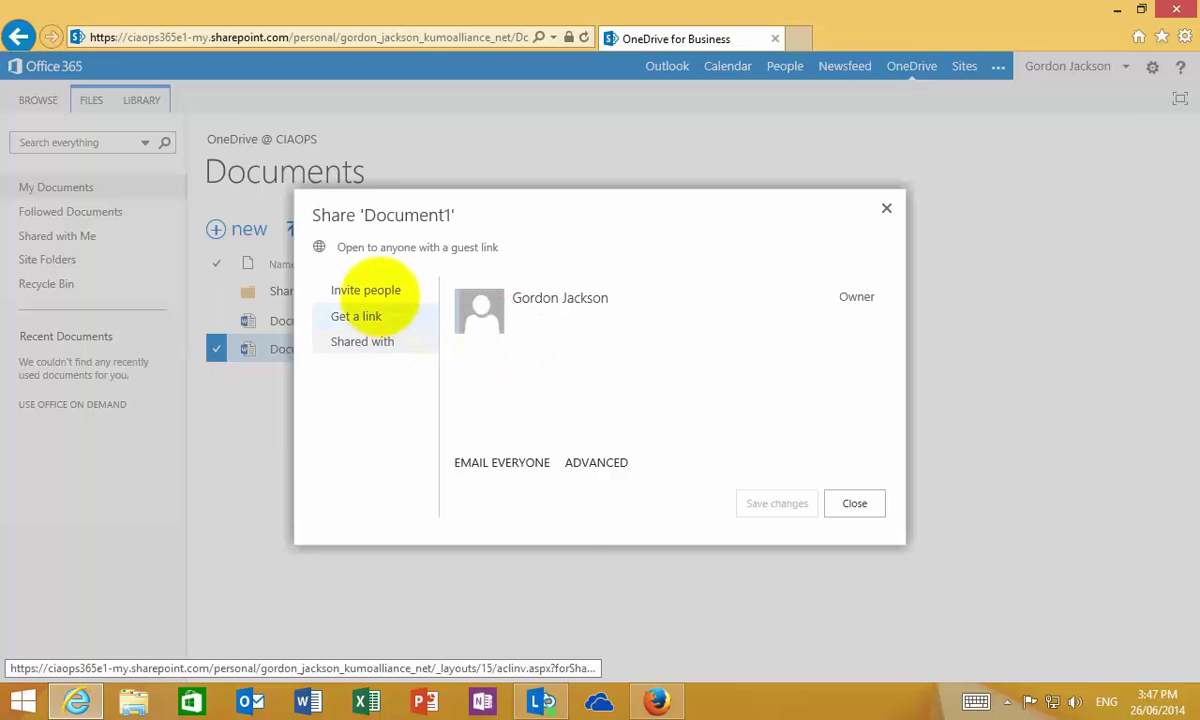
pyautogui.click(380, 290)
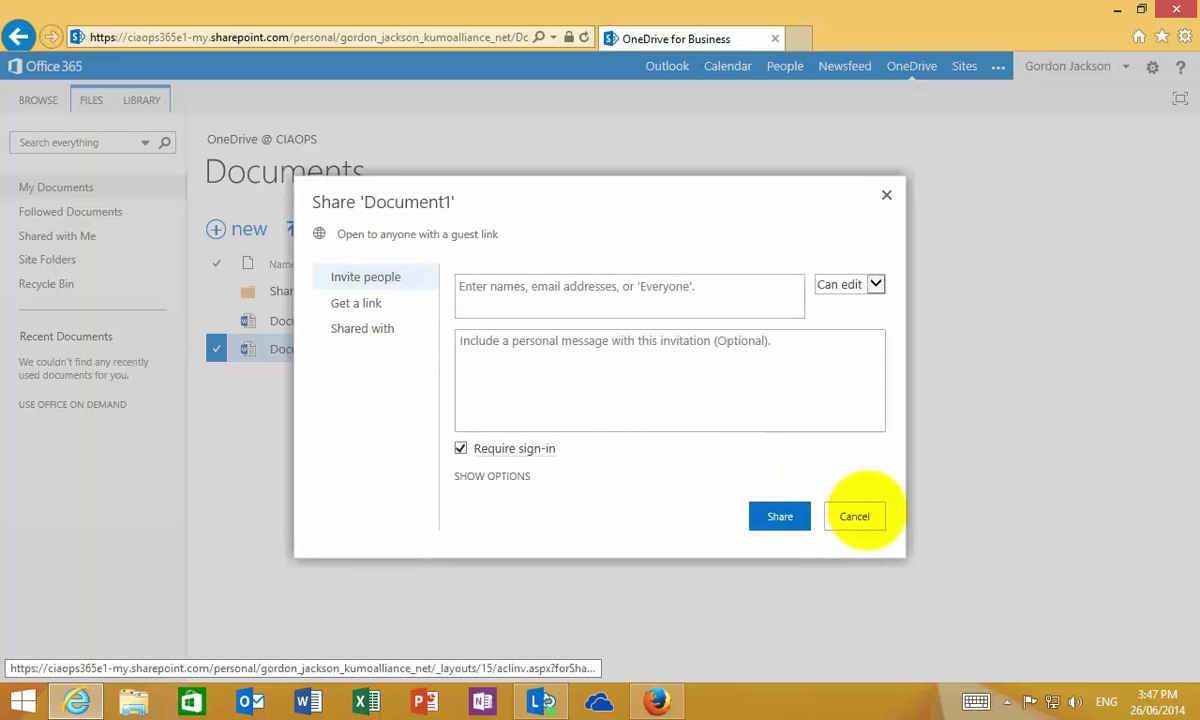
pyautogui.click(857, 516)
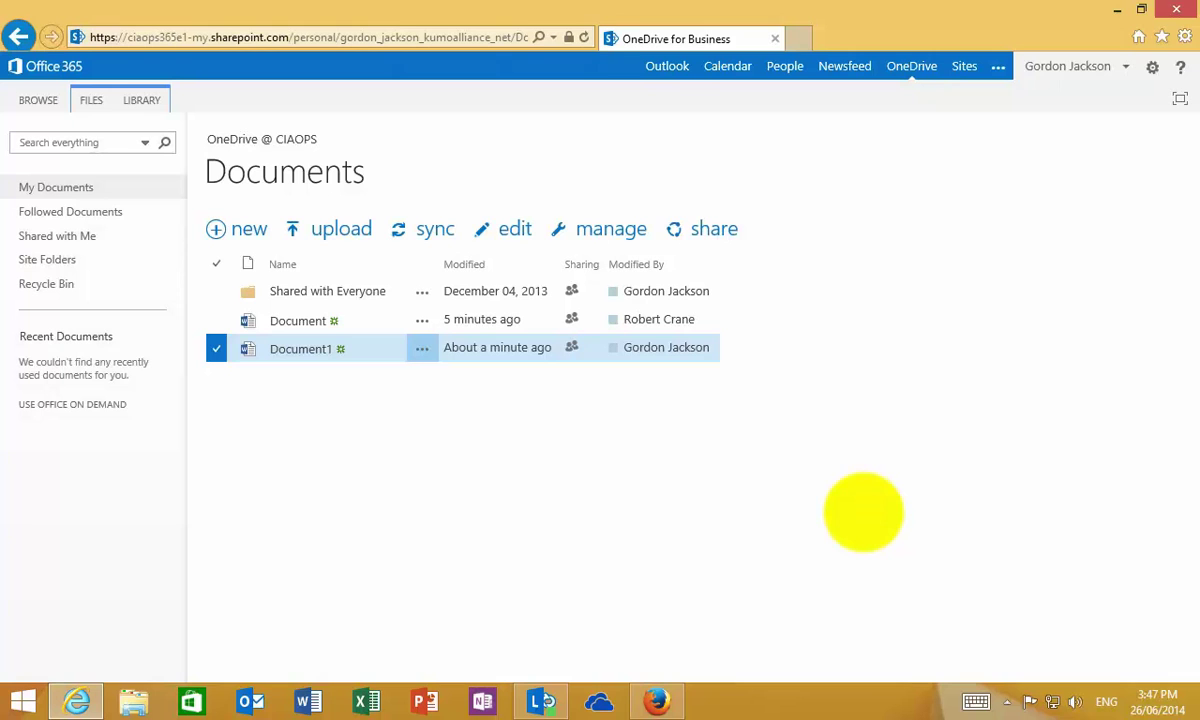